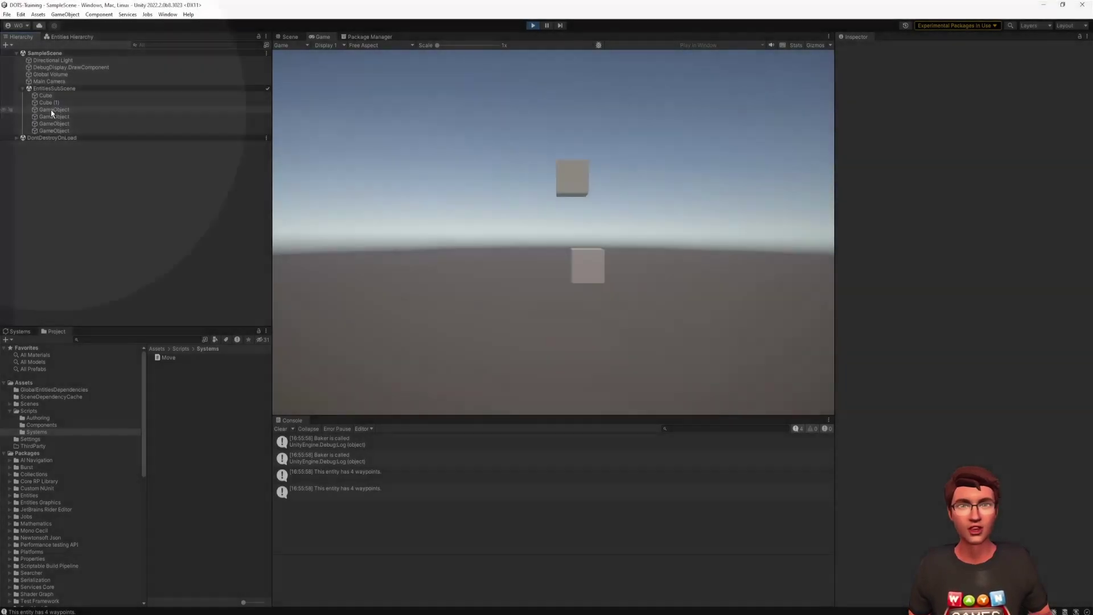
Inspect a subscene GameObject and the live entities and systems, then exit Play mode.
left_click(51, 110)
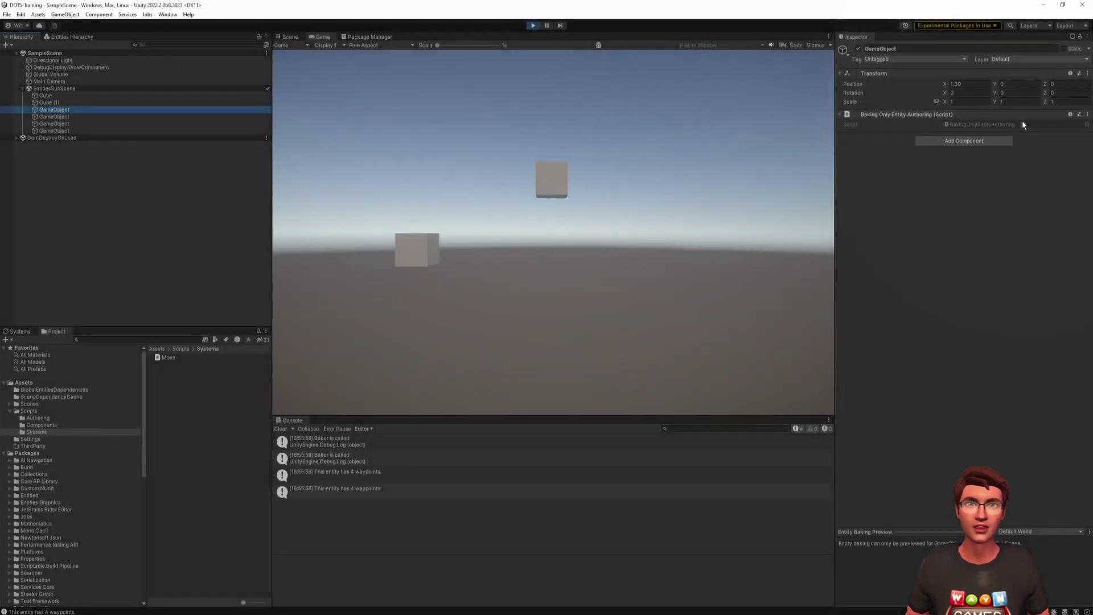
left_click(71, 37)
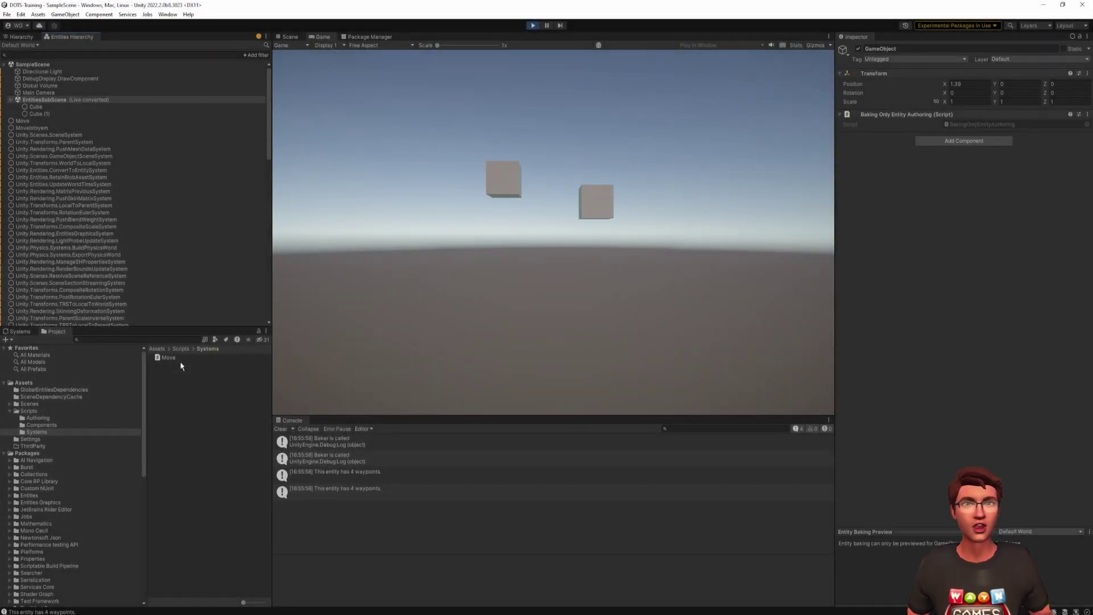
left_click(532, 27)
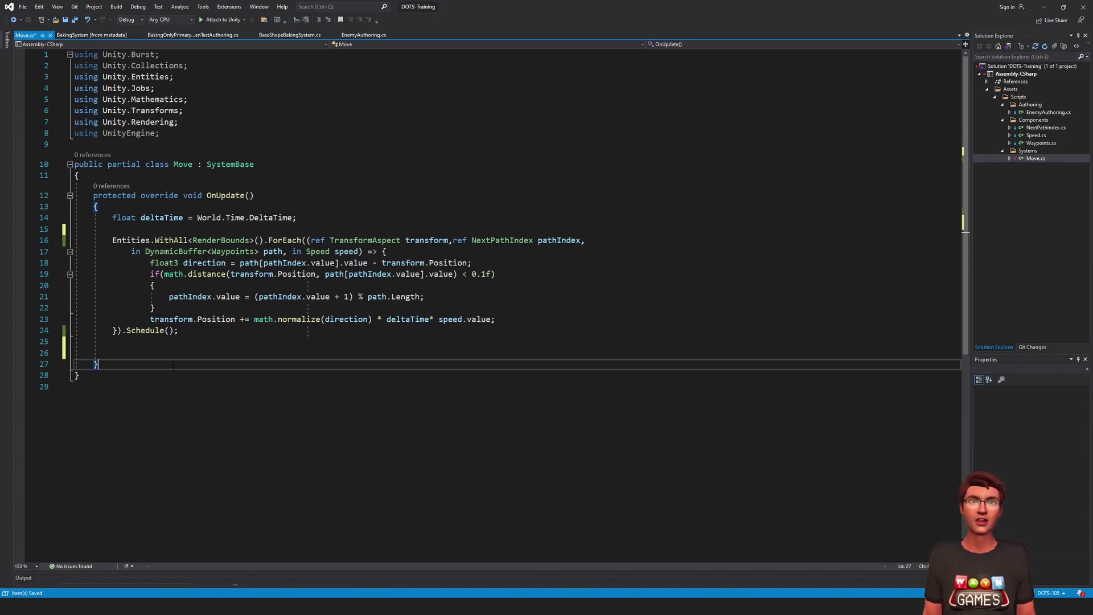
Insert a foreach below Entities.ForEach with variables transform, pathIndex, path and speed.
key("Up")
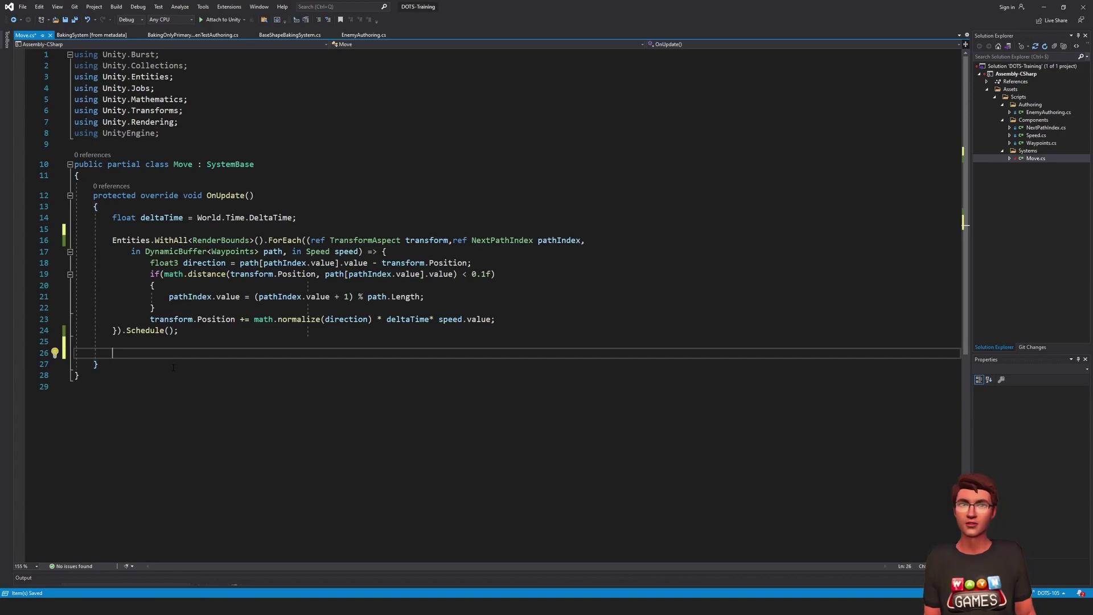
type("f")
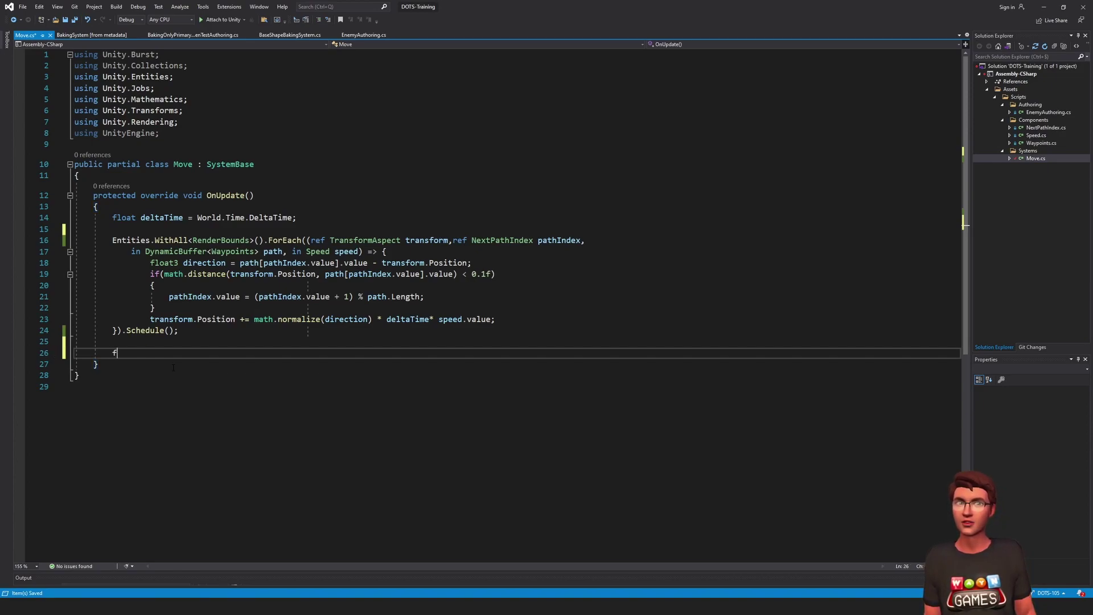
type("ore")
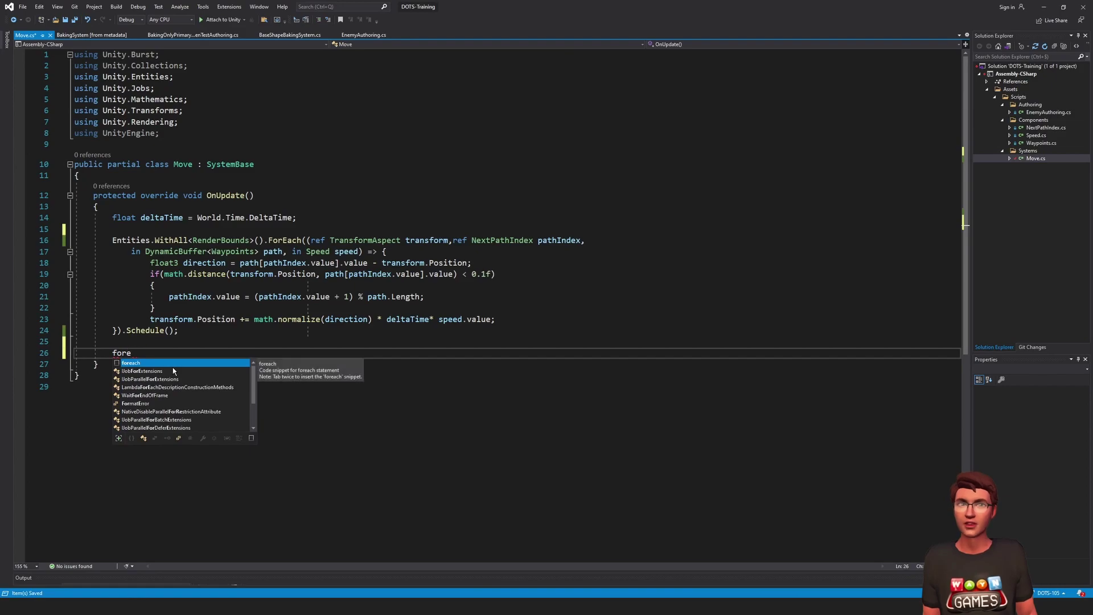
key("Tab")
type("(")
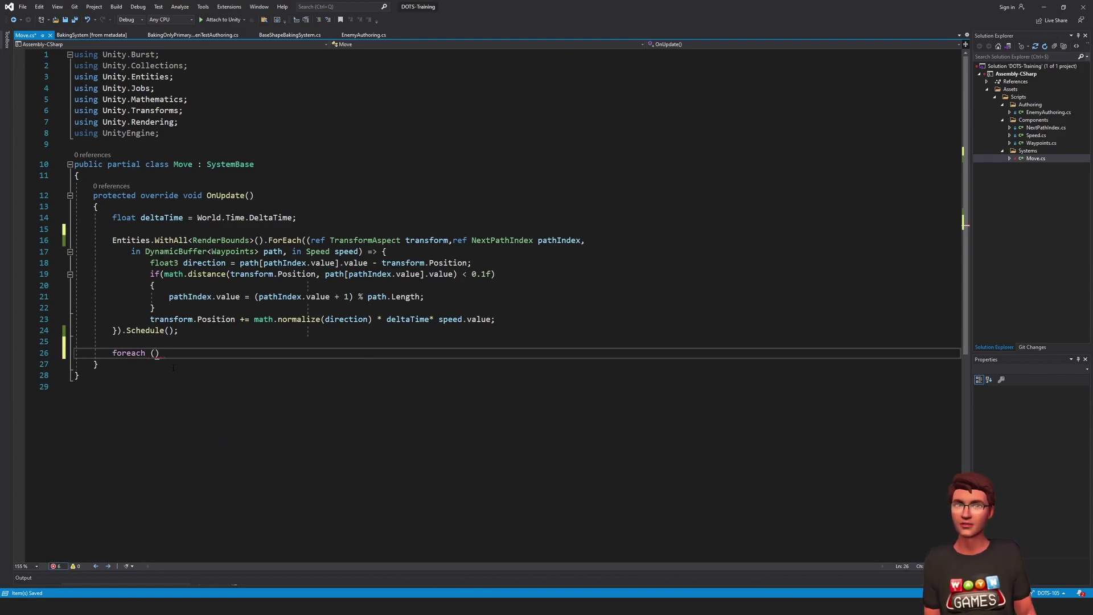
type("var (")
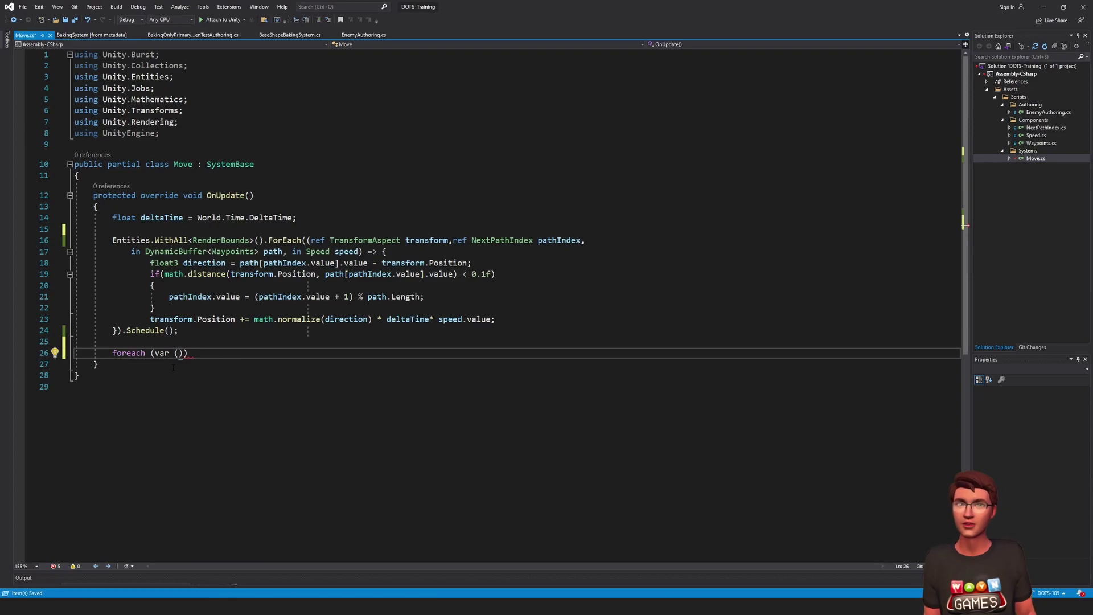
type("transfomr,")
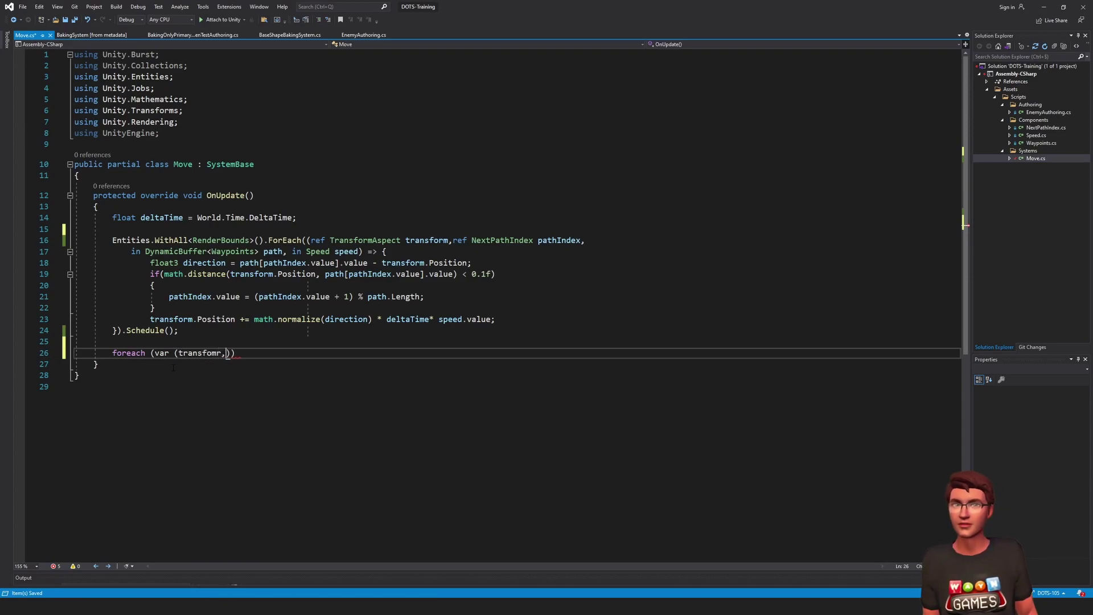
type("pathIn")
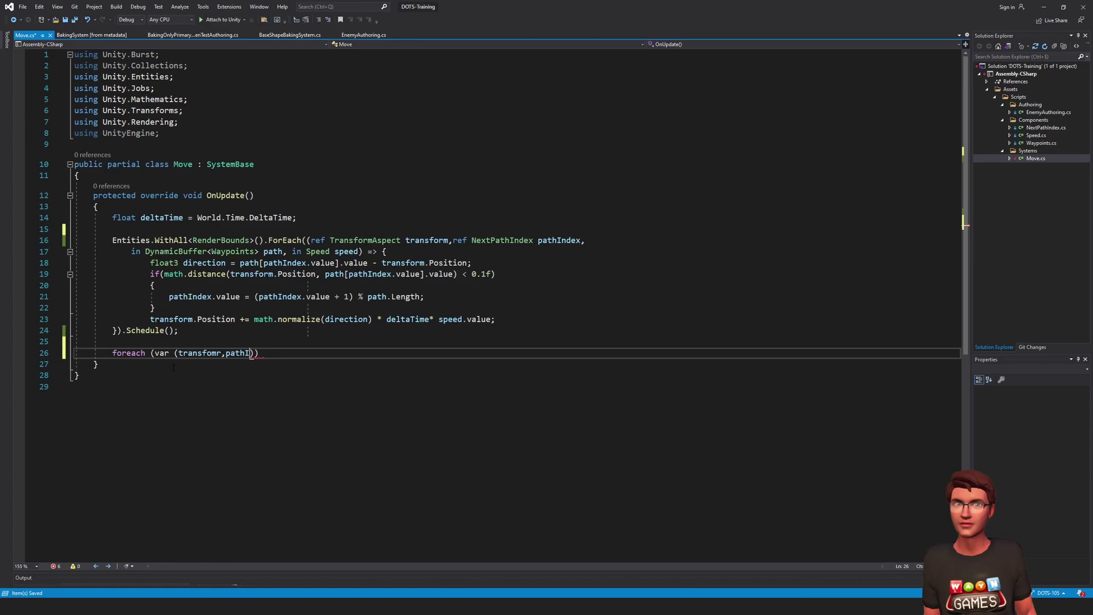
type("dex,")
type("p")
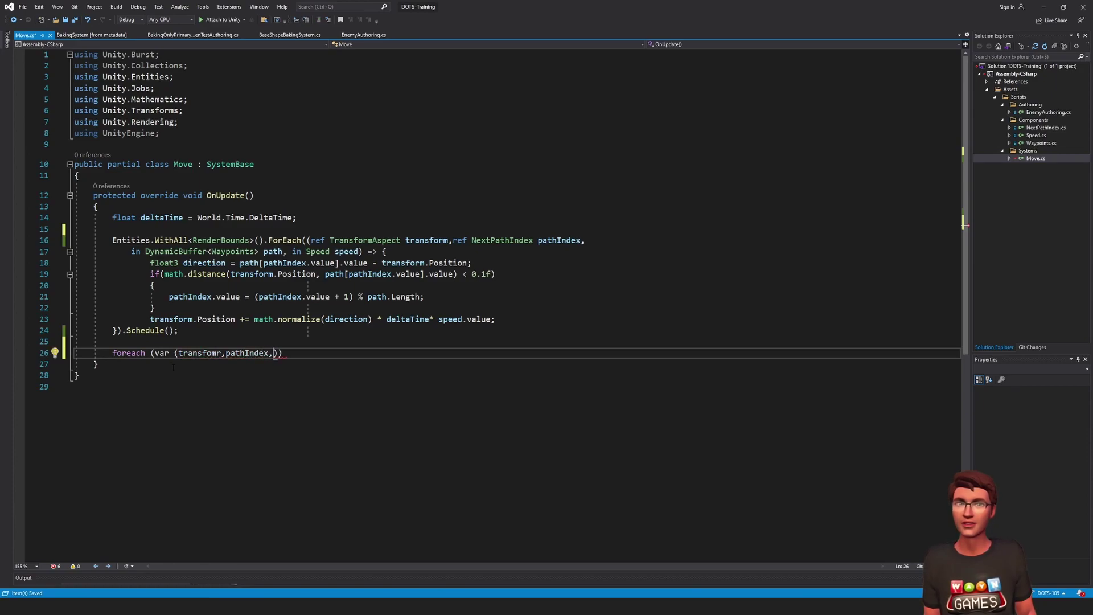
type("ath,")
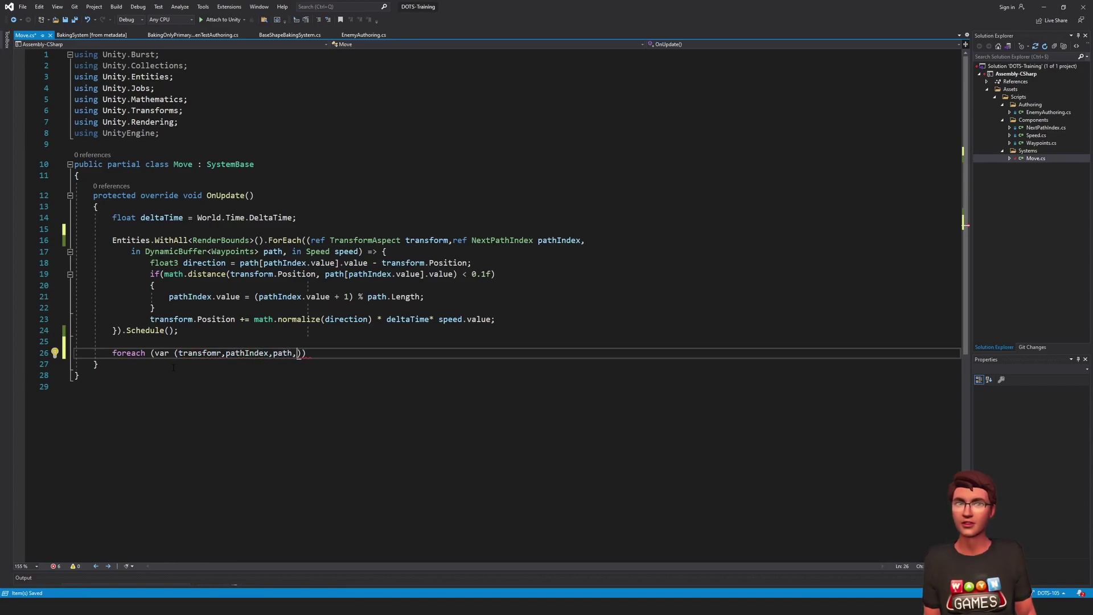
type("speed)")
key("BackSpace")
key("BackSpace")
type("r")
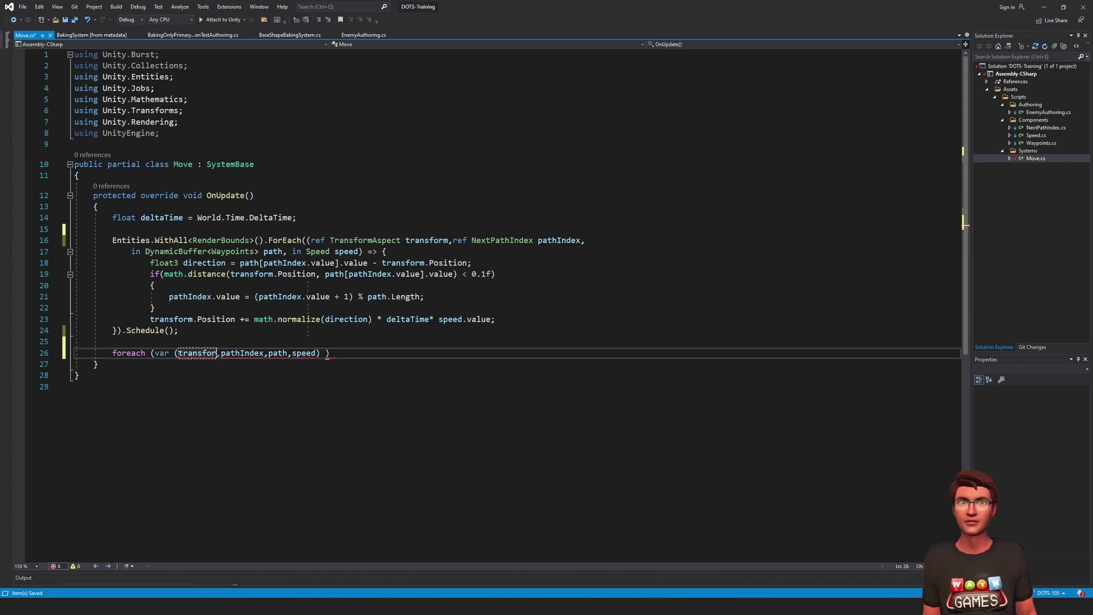
type("m")
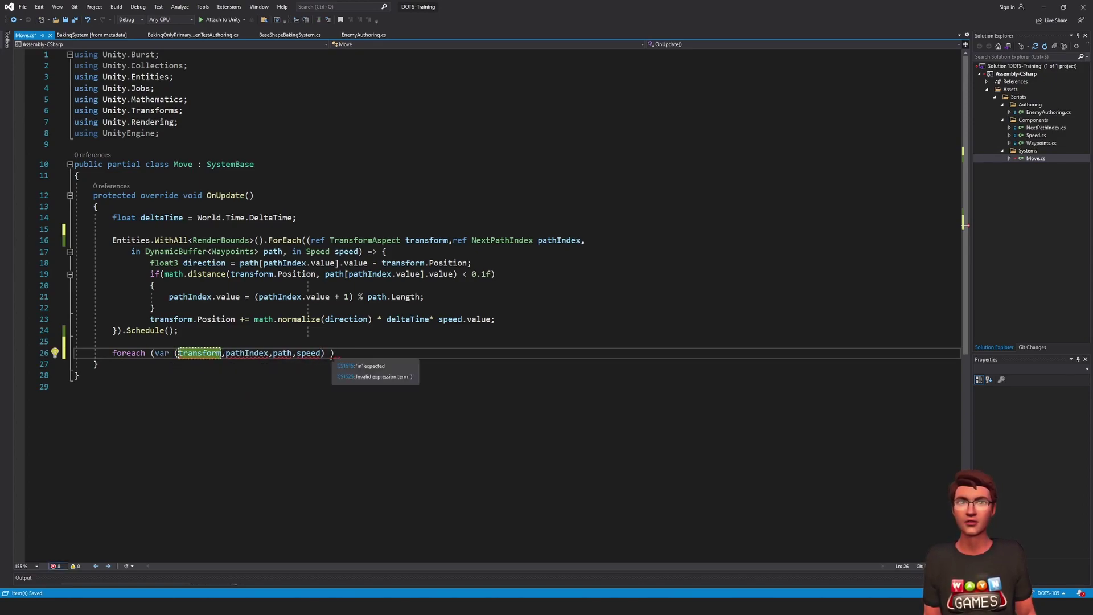
left_click(330, 353)
type("in SystemAPI.Query ")
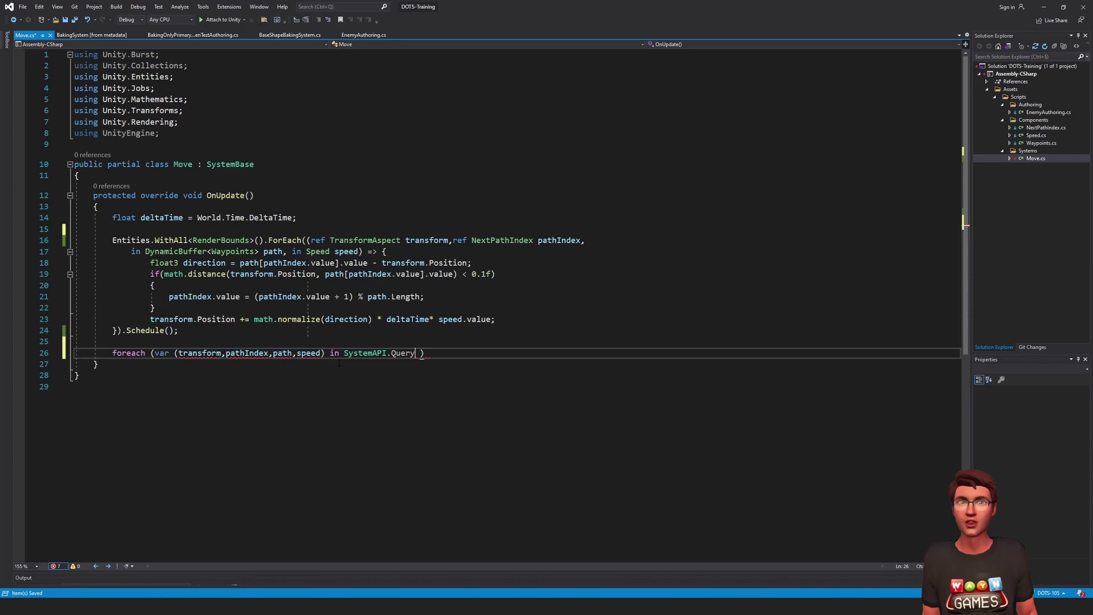
type("<TransformAspect,NextPathIndex,DynamicBuffer<Waypoints>,Speed>")
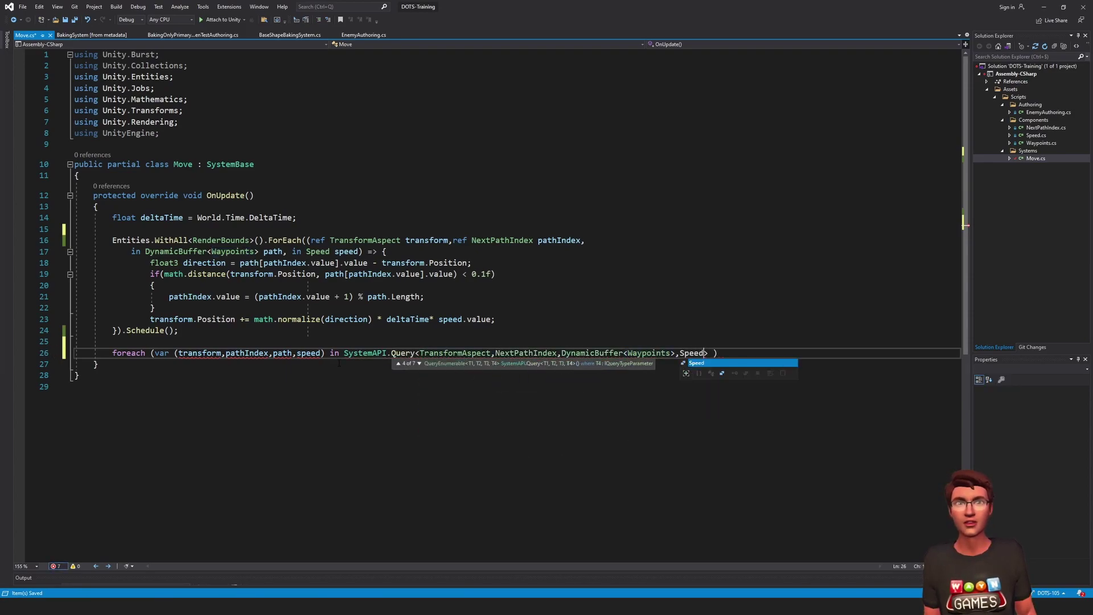
type("()")
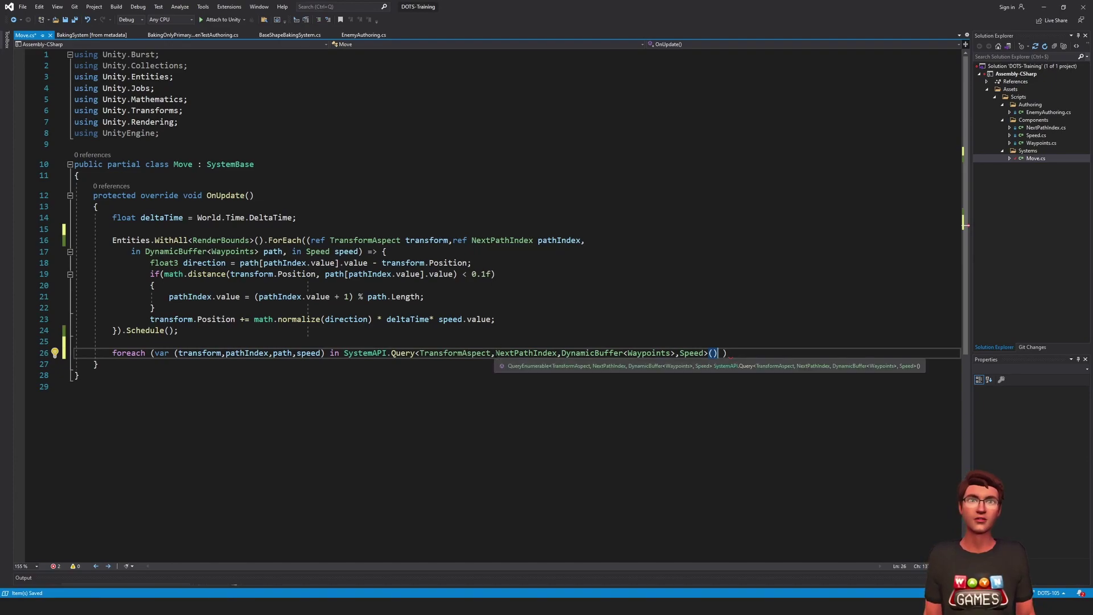
Complete the SystemAPI.Query generic types, wrapping NextPathIndex in RefRW.
left_click(495, 353)
type("ref")
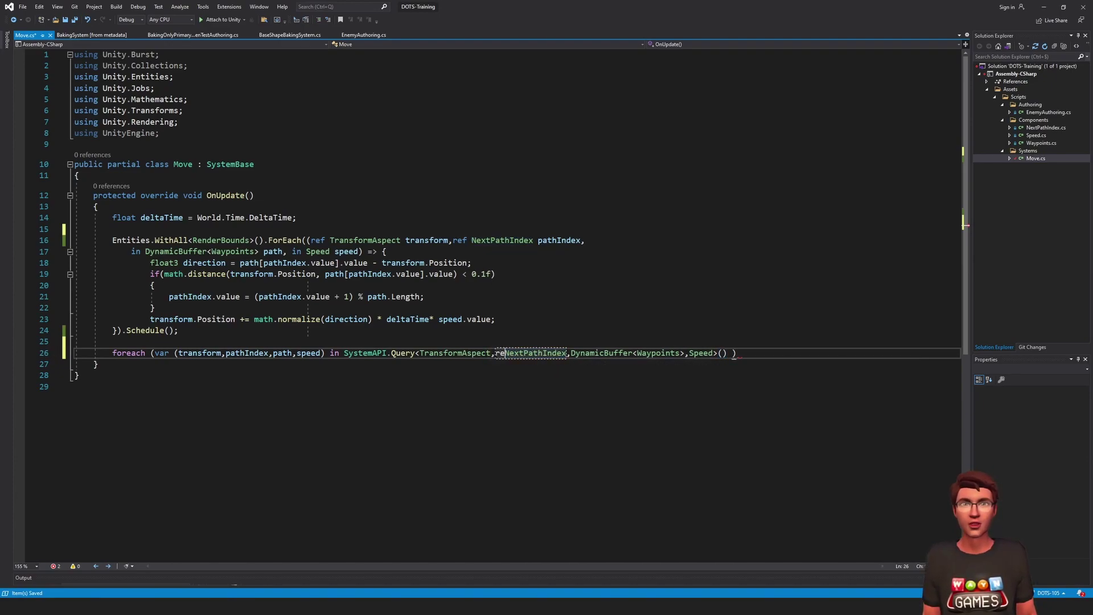
type("RW<")
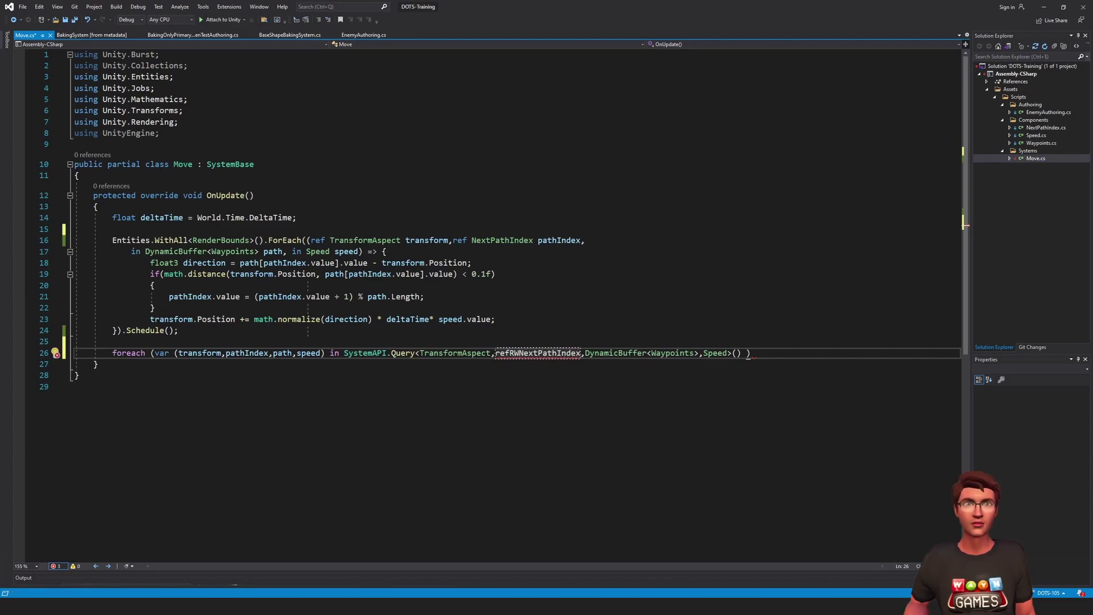
left_click(586, 353)
type(">")
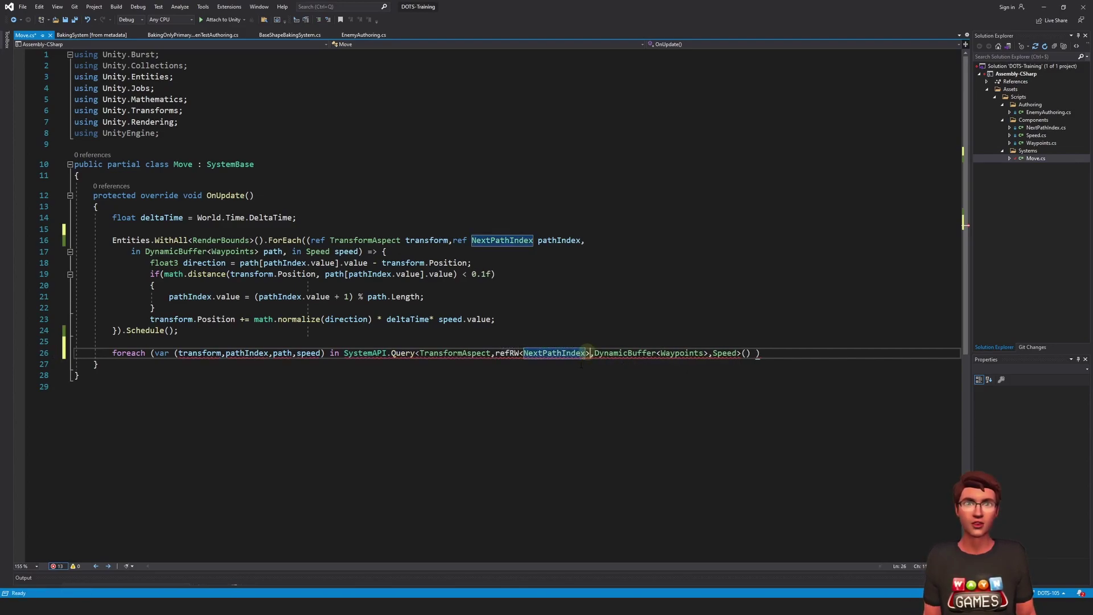
left_click(497, 353)
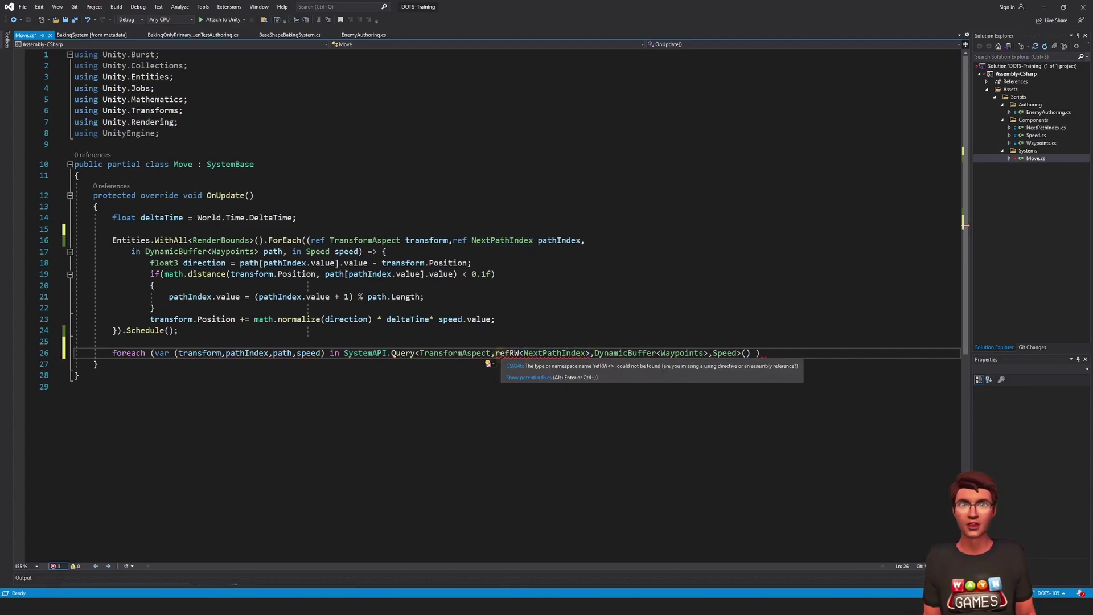
key("BackSpace")
type("R")
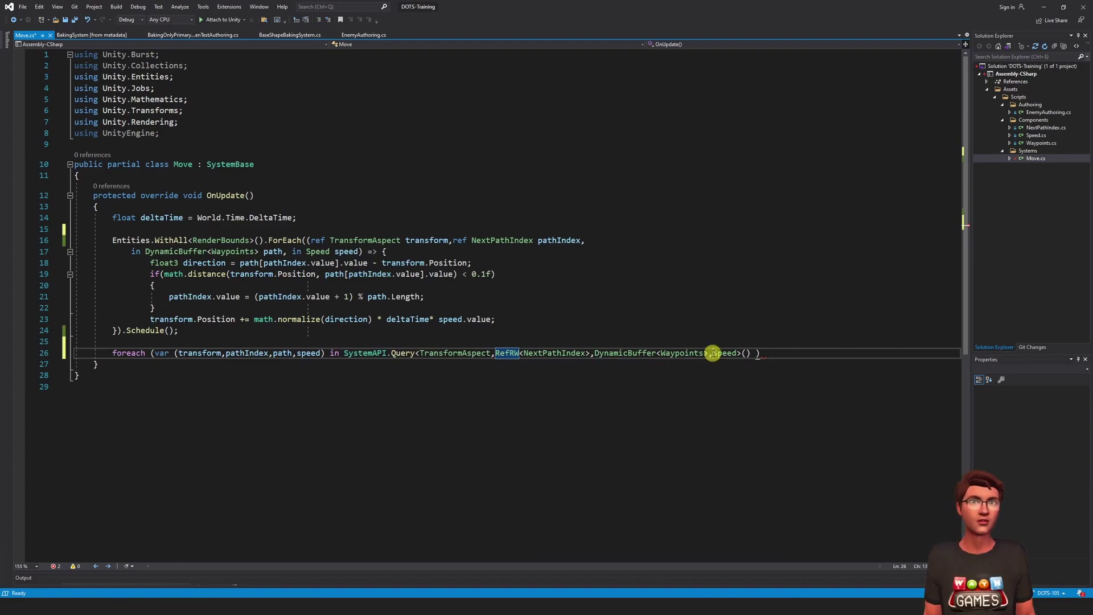
left_click(717, 352)
type("Re")
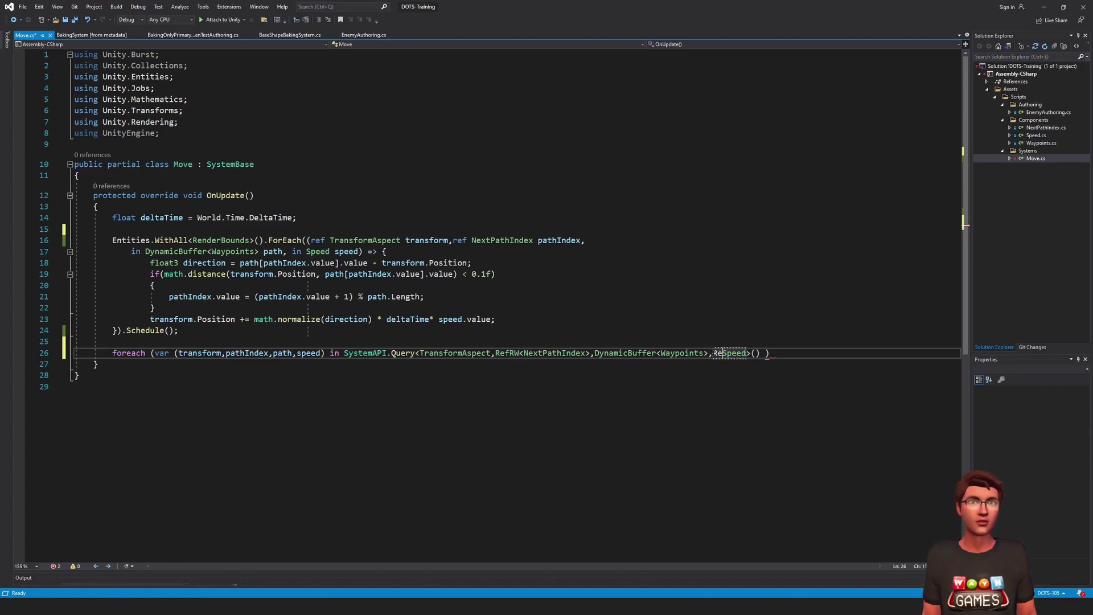
type("fRO")
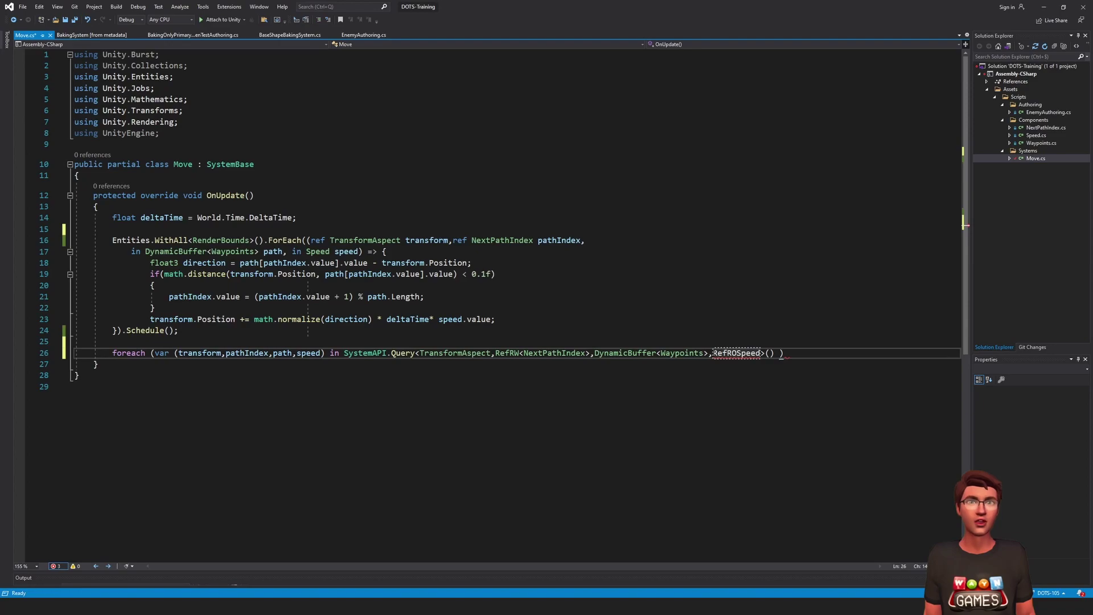
type("<Speed")
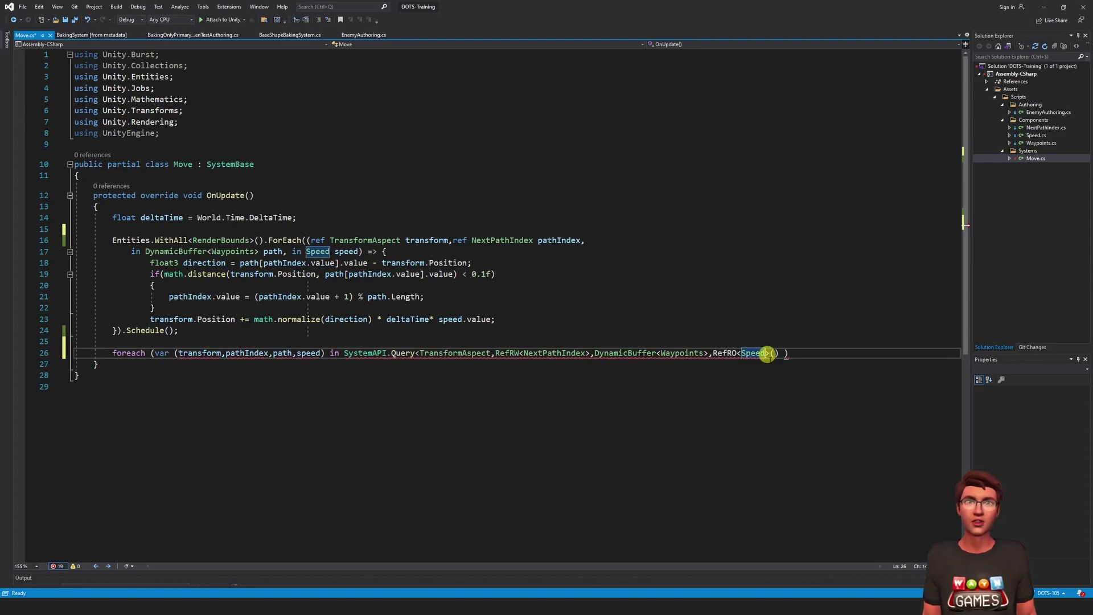
type(">")
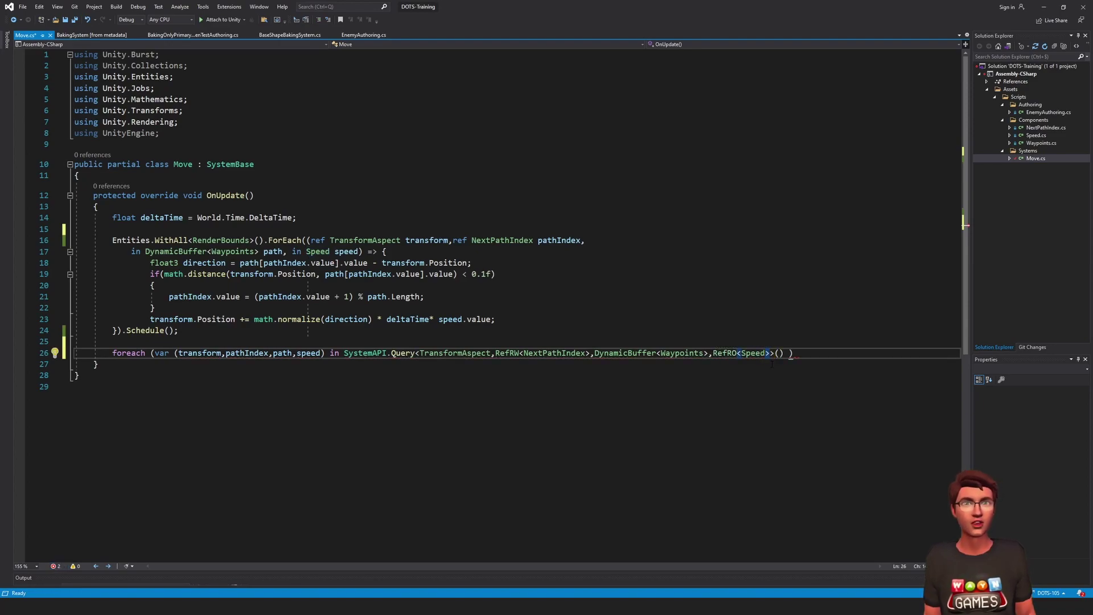
type(">(")
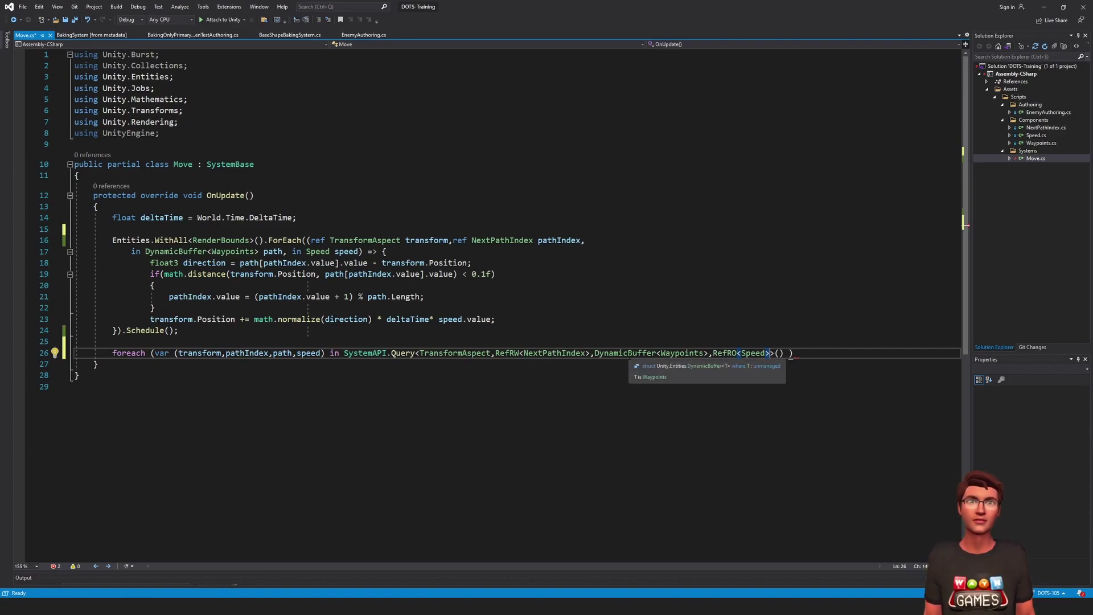
type(")")
Copy the waypoint movement code from the old lambda into the foreach body.
key("Return")
type("{")
key("Return")
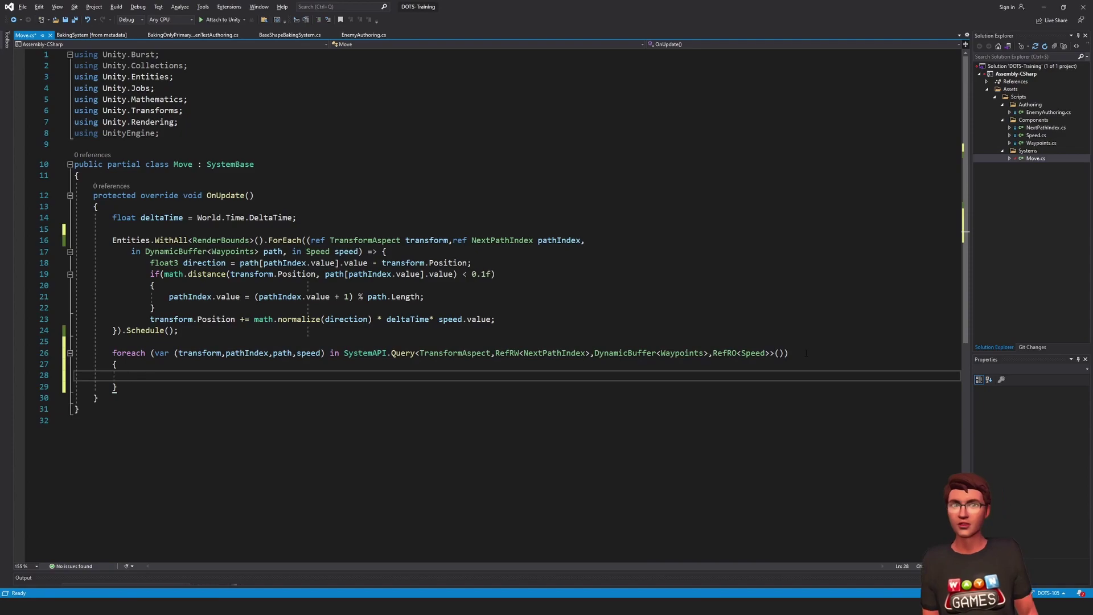
left_click_drag(495, 320, 151, 262)
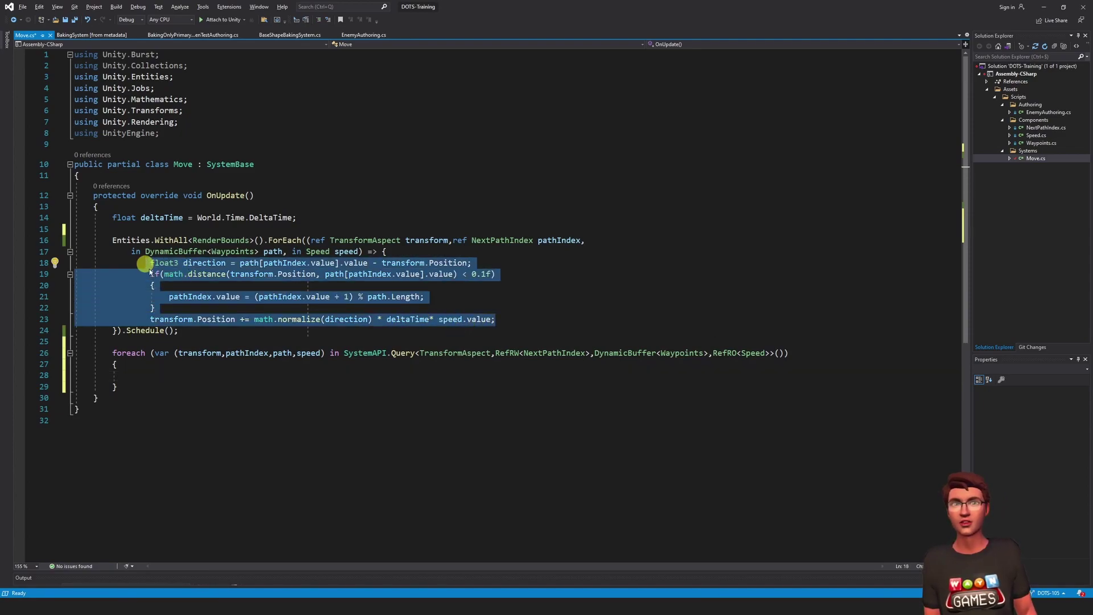
key("ctrl+c")
left_click(172, 375)
key("ctrl+v")
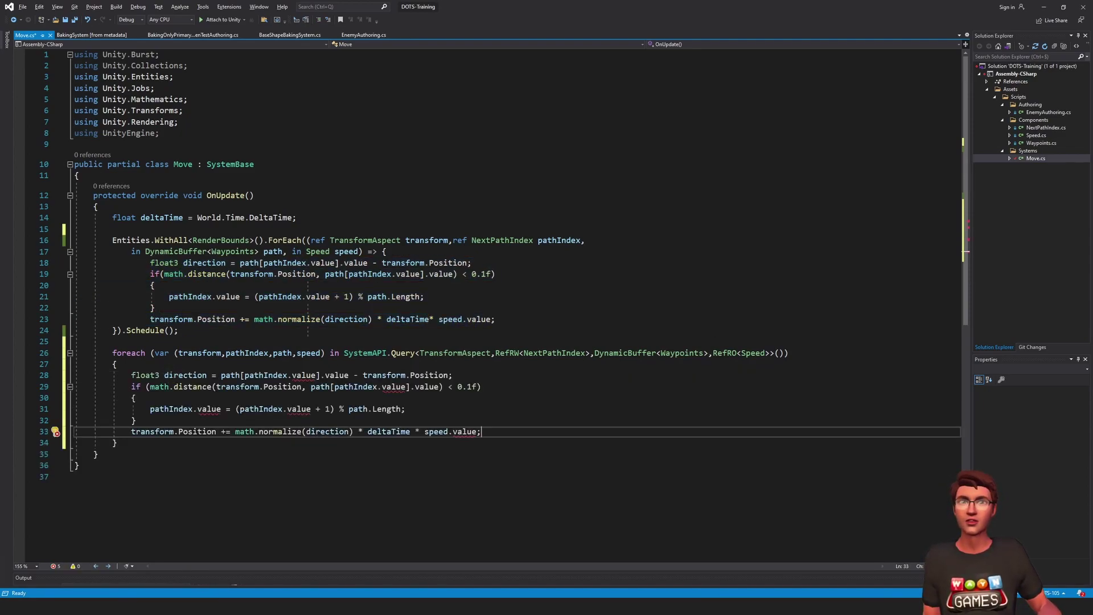
Add ValueRO/ValueRW accessors to pathIndex and speed, and comment out the old ForEach with /* */.
left_click(292, 375)
type("ValueRO.")
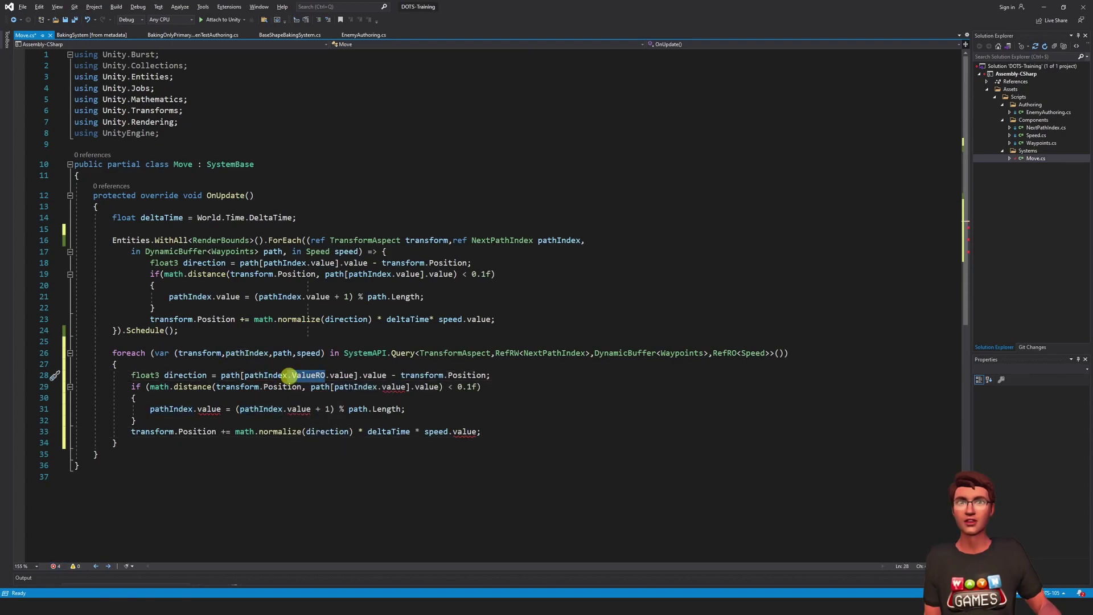
left_click(381, 386)
type("ValueRO.")
left_click(287, 408)
type("ValueRO.")
left_click(445, 431)
type("ValueRO.")
left_click(197, 408)
type("ValueRW.")
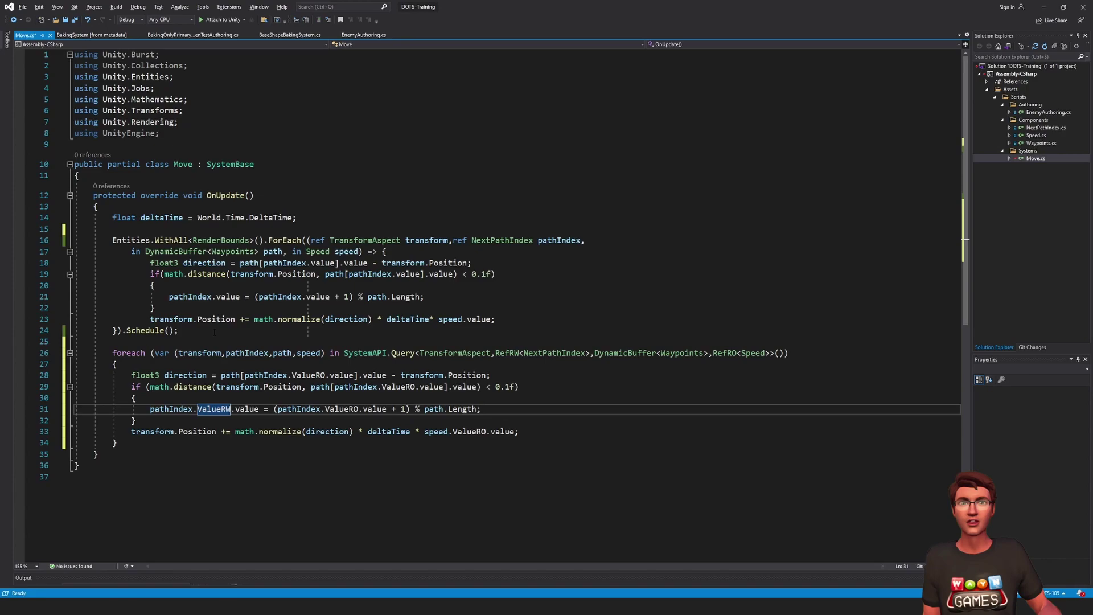
left_click(112, 230)
type("/*")
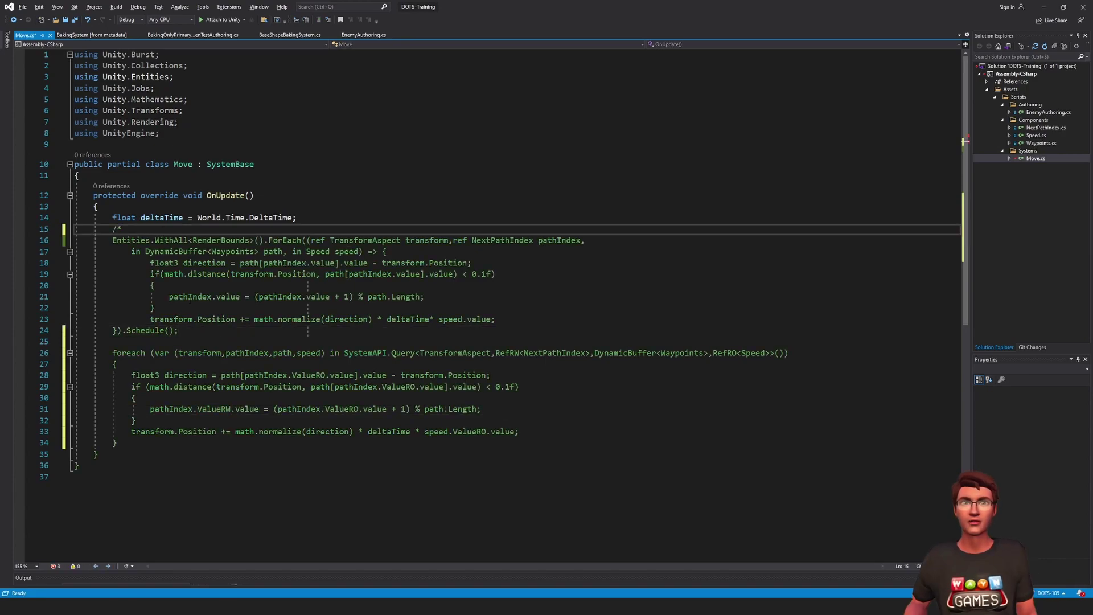
left_click(178, 331)
type("*/")
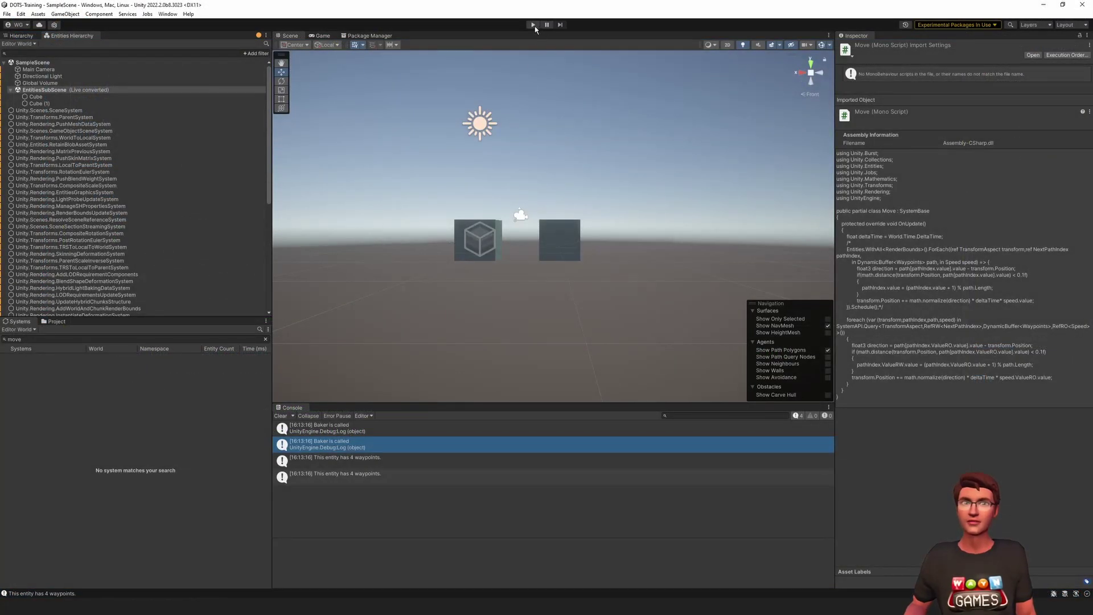
Enter Play mode in Unity to watch the cubes move with the new foreach loop.
left_click(533, 25)
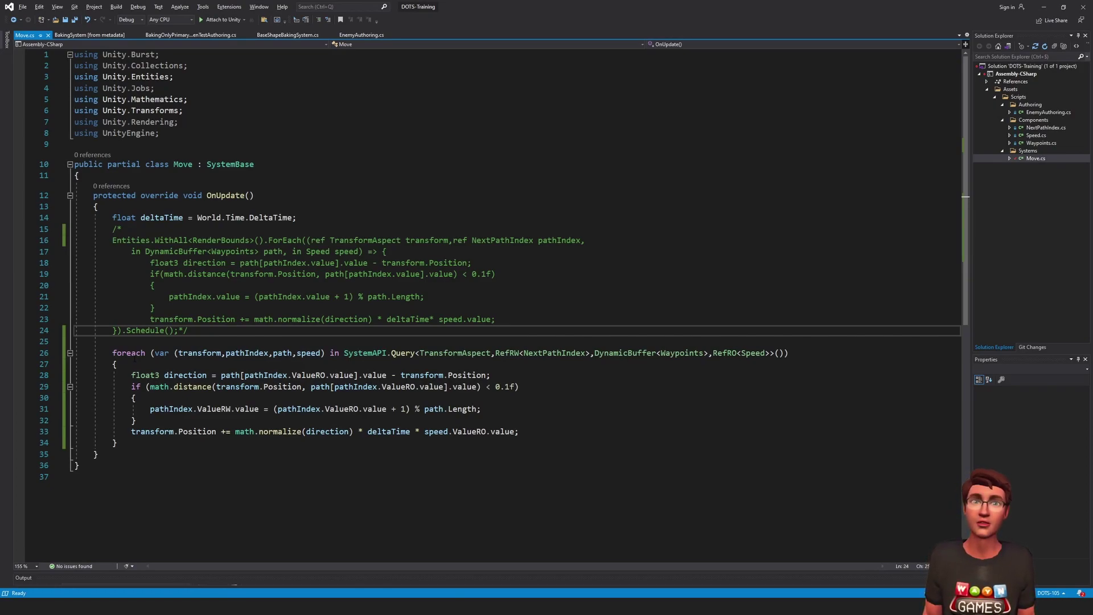
double_click(129, 353)
key("ctrl+c")
left_click(117, 364)
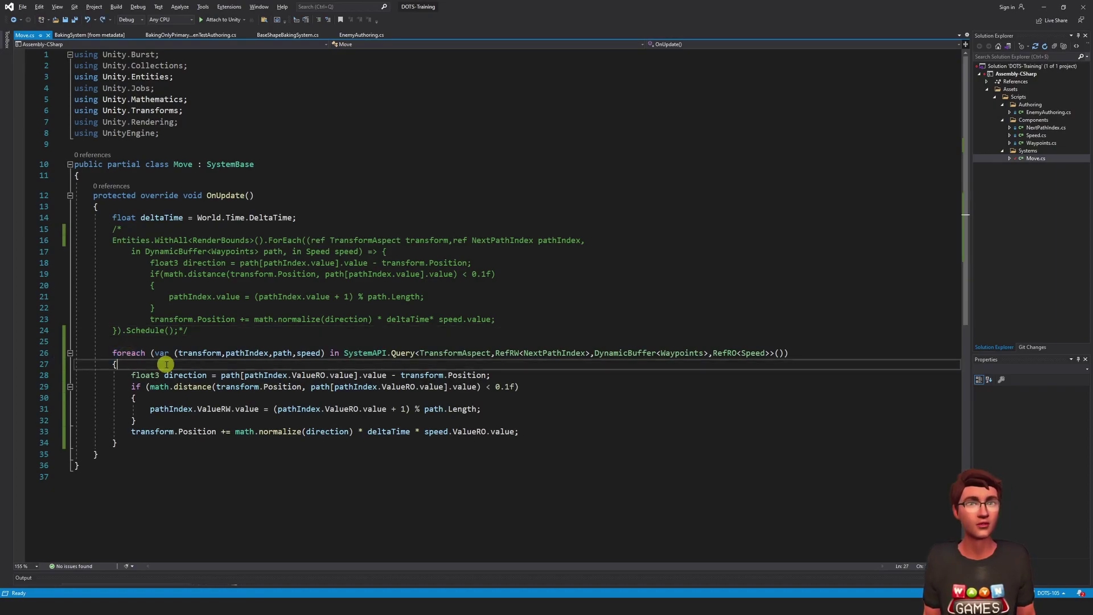
key("Return")
key("ctrl+v")
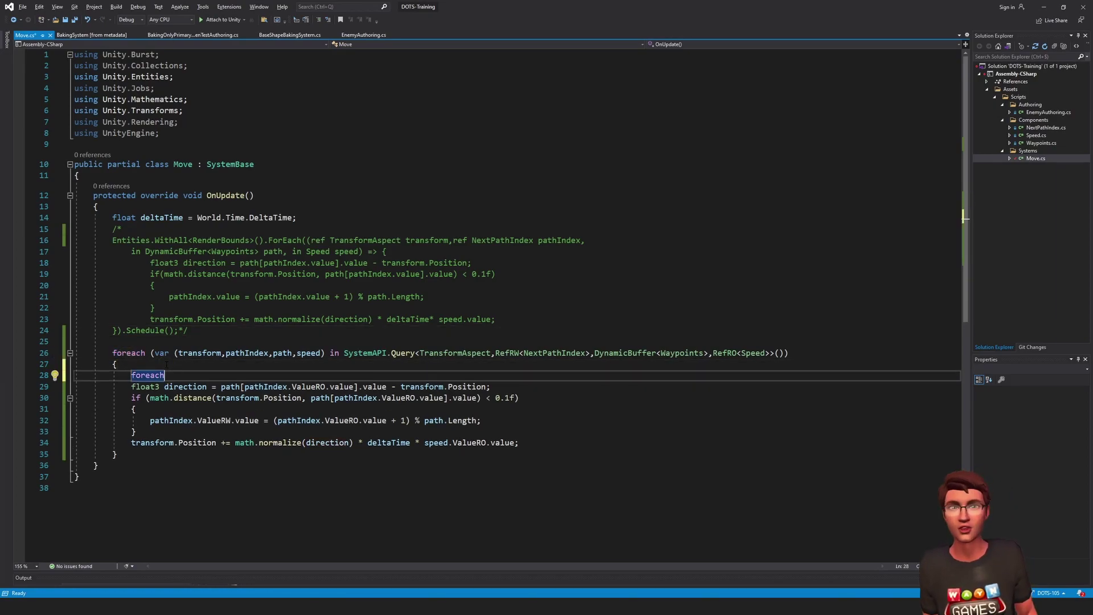
key("BackSpace")
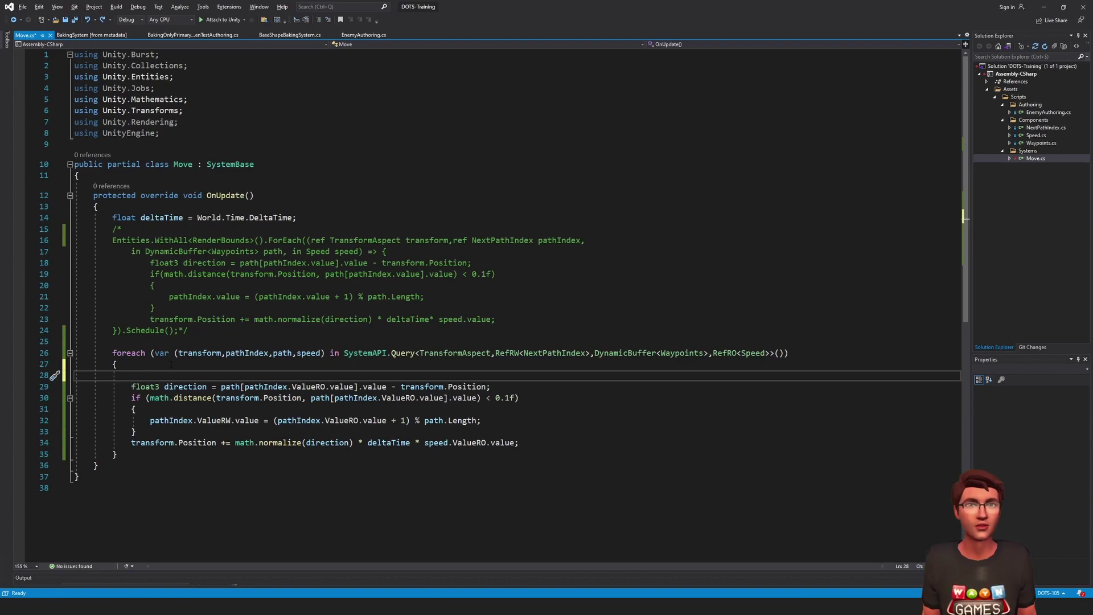
left_click_drag(154, 240, 268, 244)
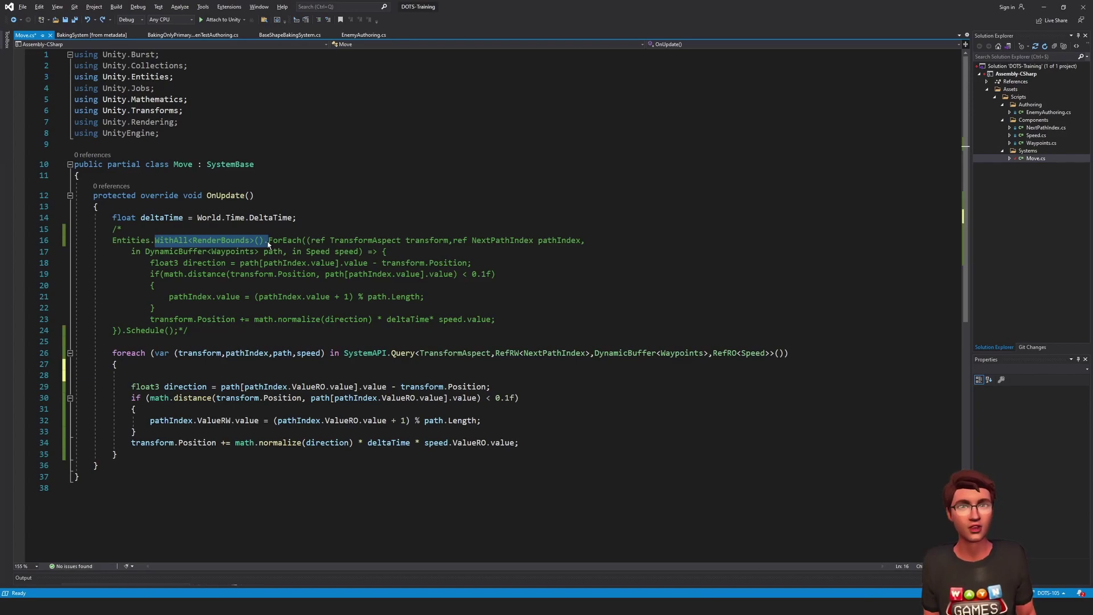
left_click(152, 241)
Append .WithAll<RenderBounds>() to the foreach query and save Move.cs.
left_click(787, 352)
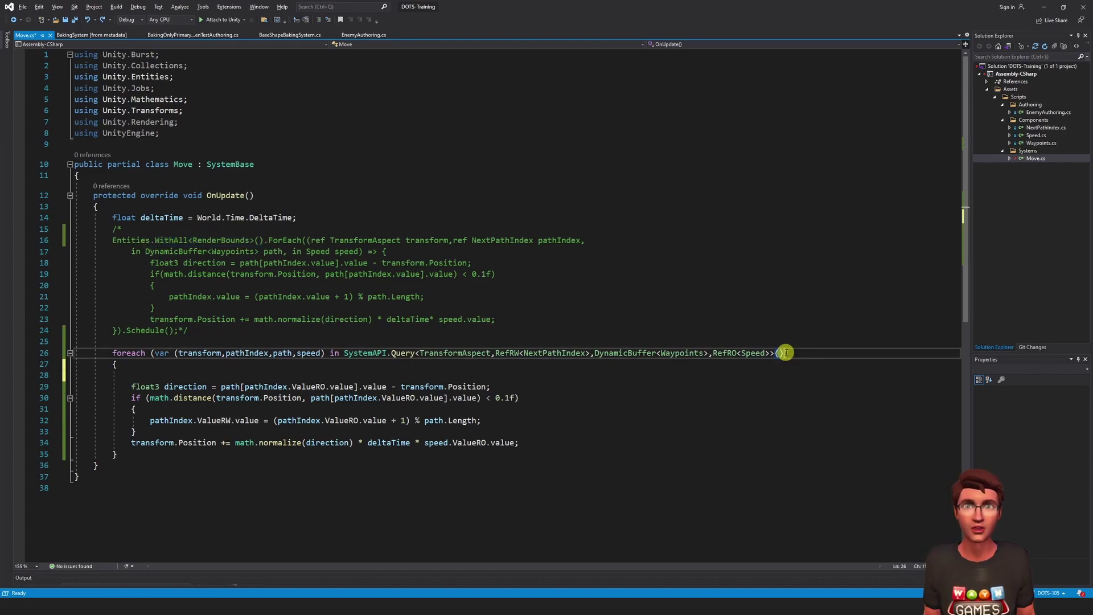
type(".")
key("ctrl+v")
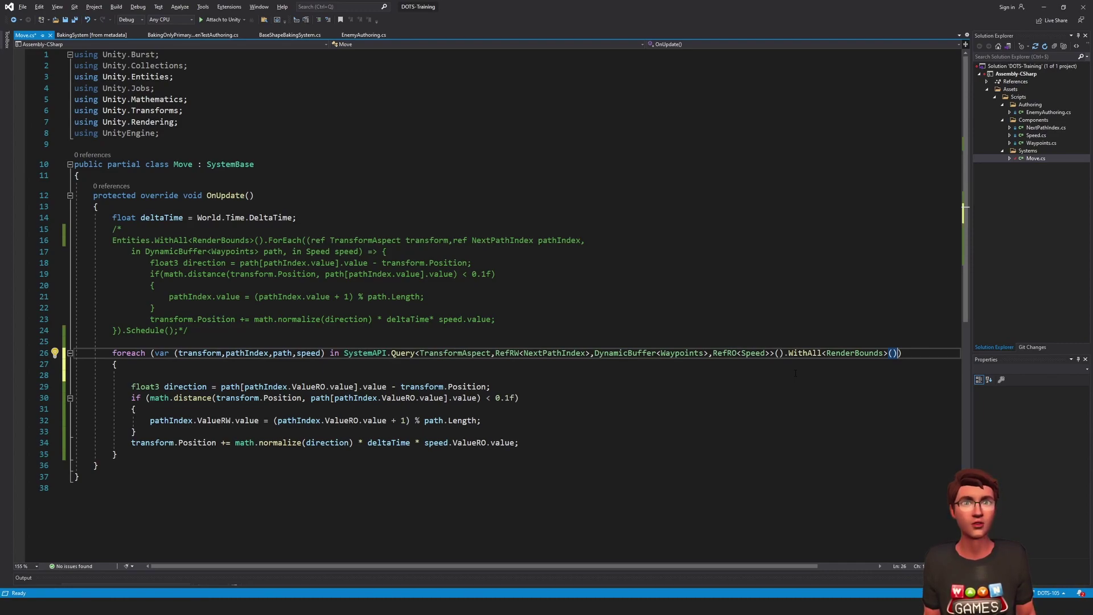
key("ctrl+s")
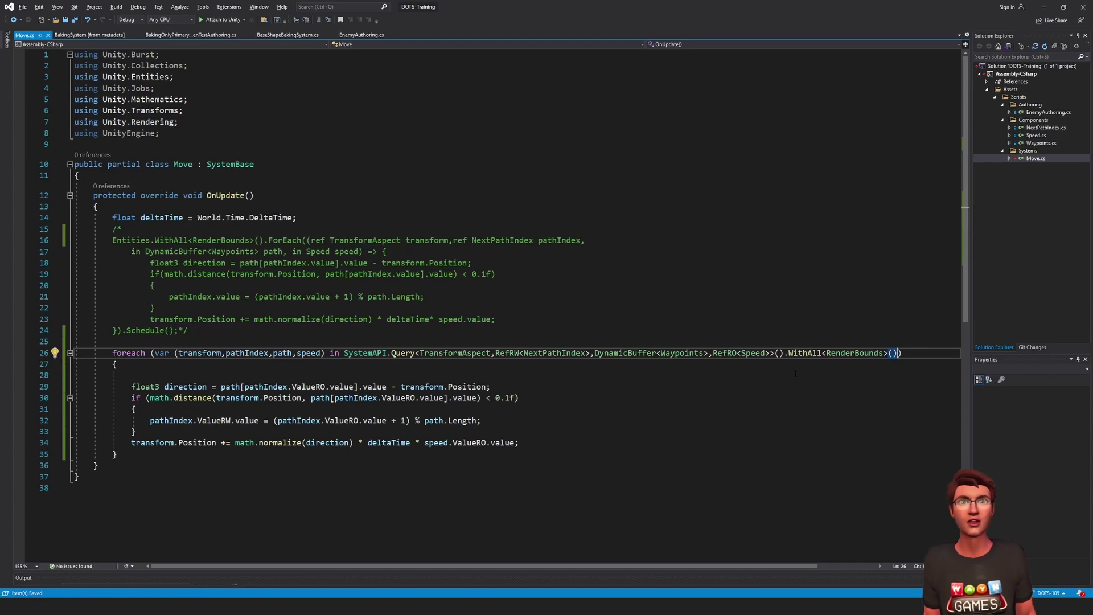
Tidy the blank line in the foreach loop body, undoing and redoing the edit.
left_click(799, 375)
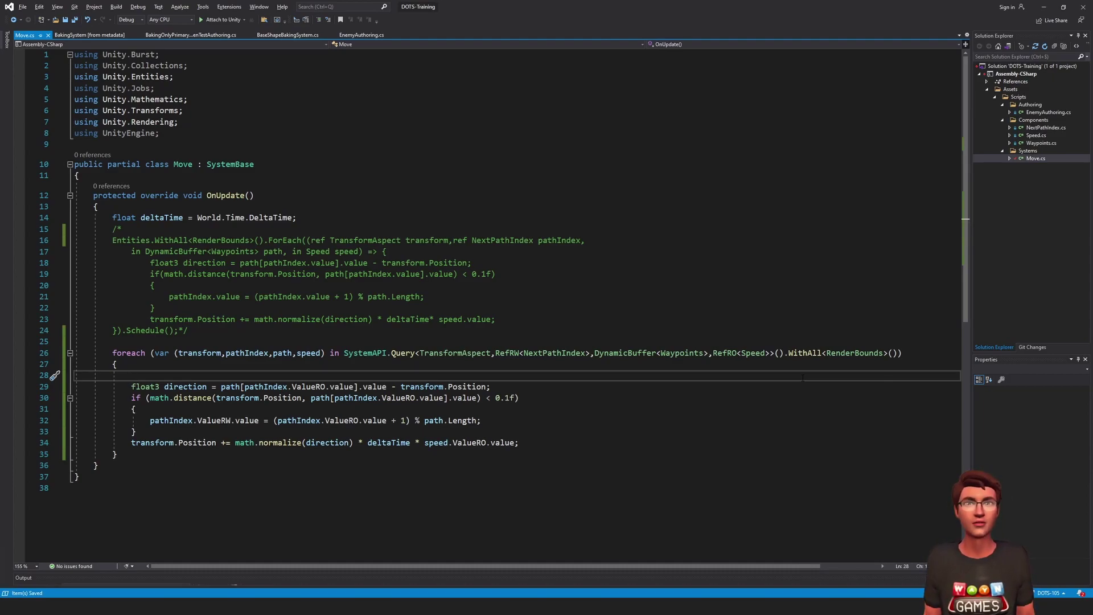
key("Up")
key("Delete")
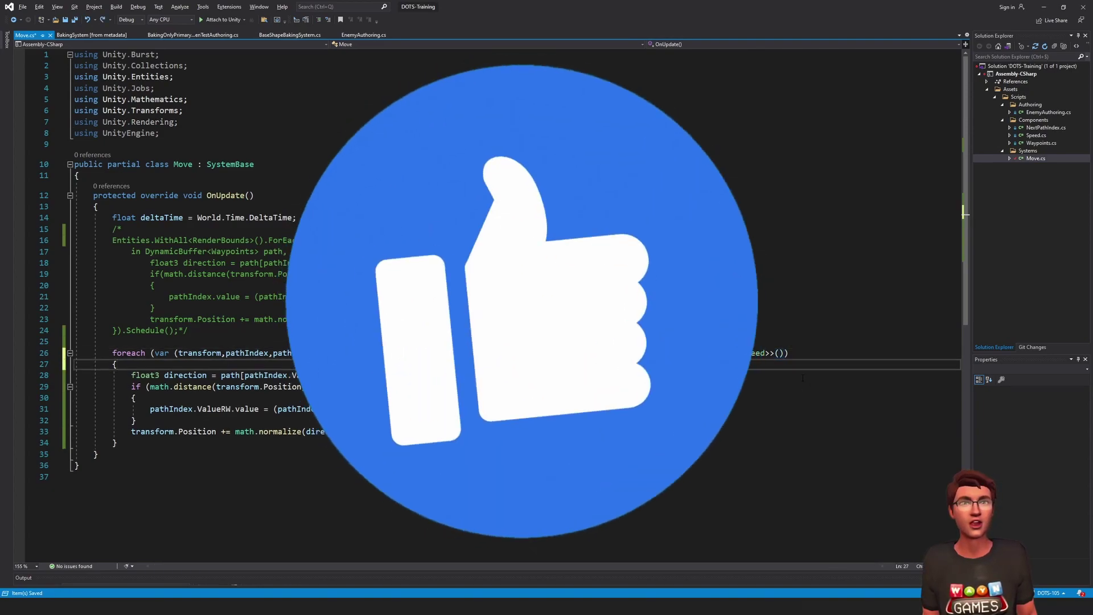
key("ctrl+z")
key("ctrl+z")
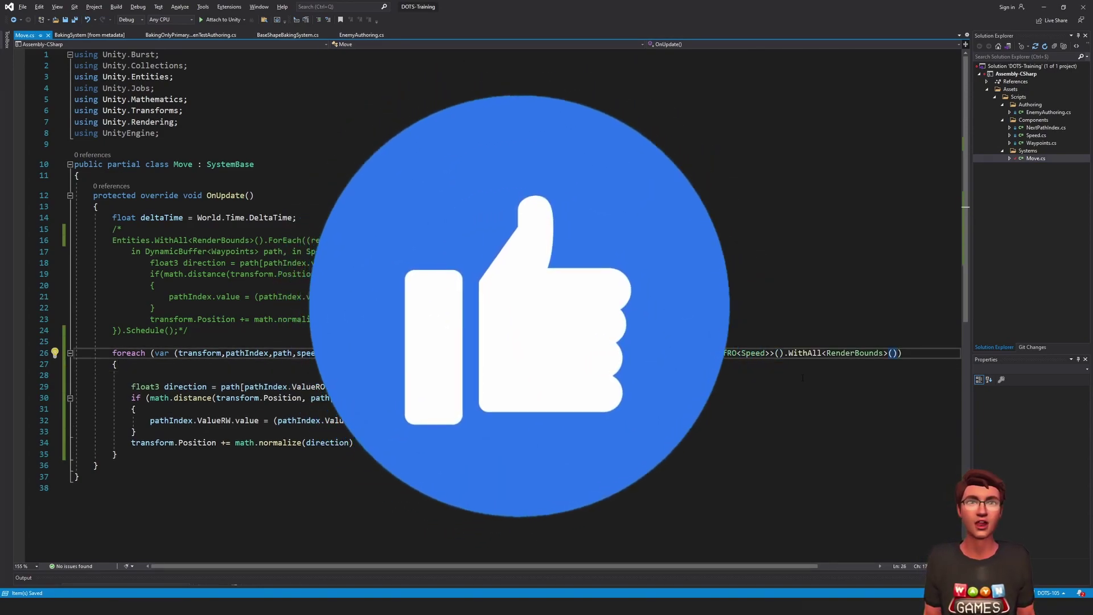
key("ctrl+y")
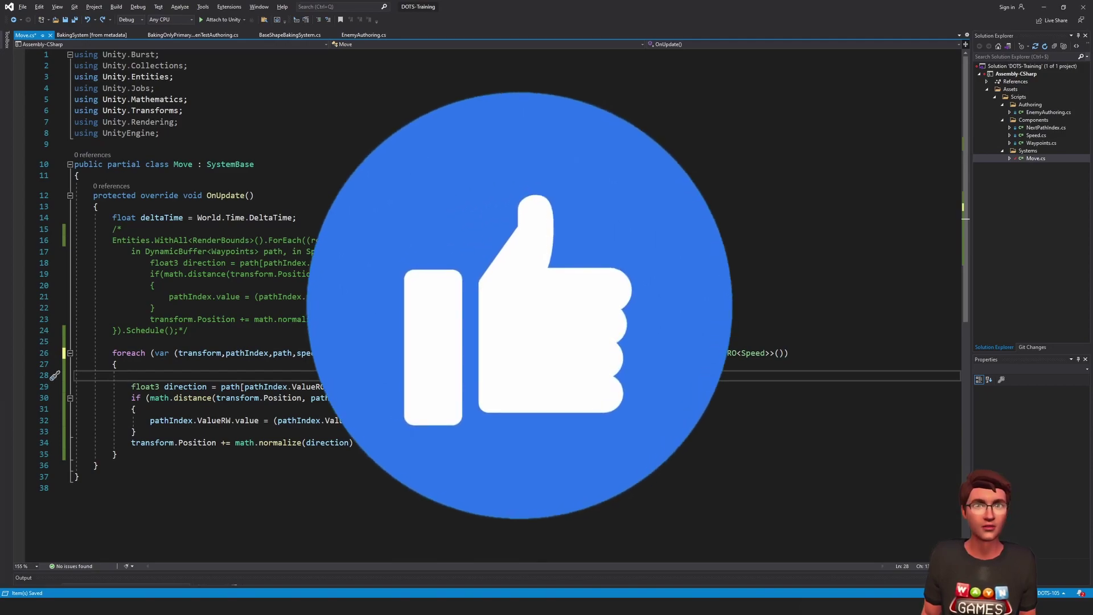
key("Down")
key("Down")
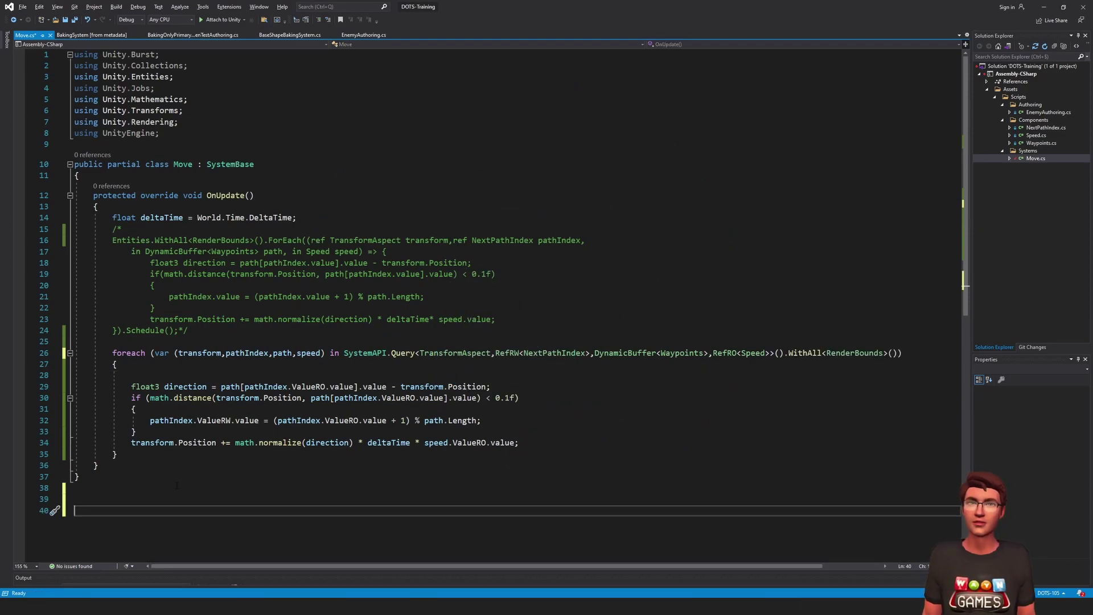
type("pu")
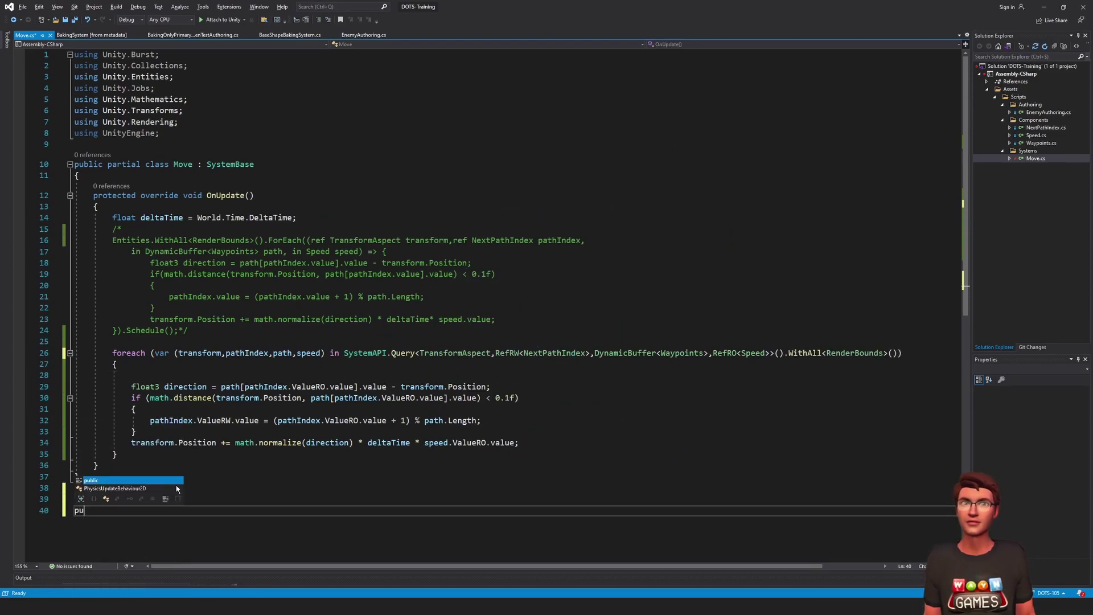
type("blic partial ")
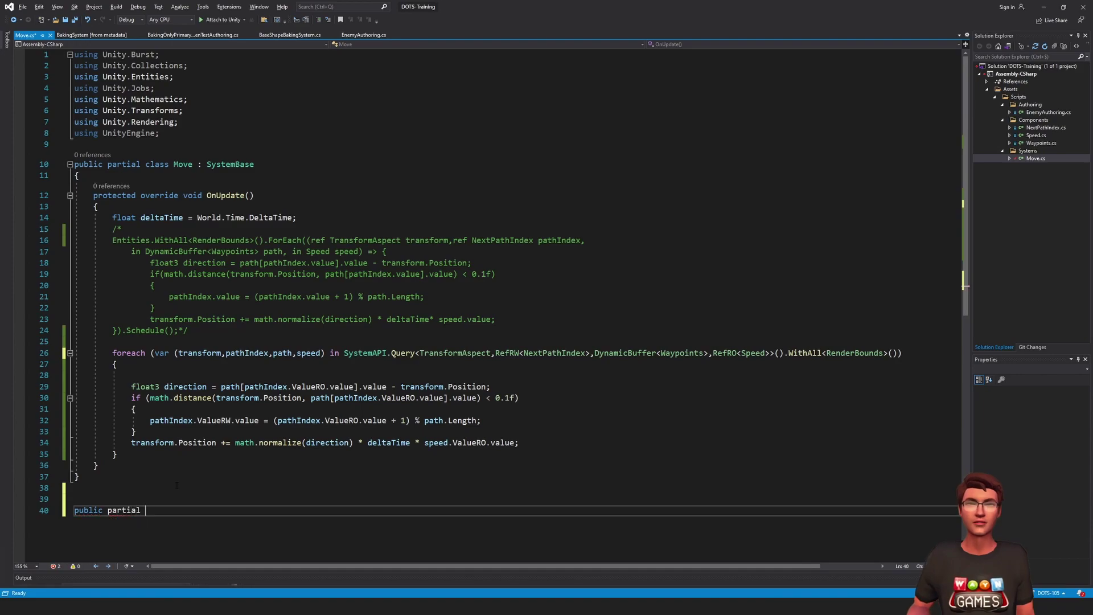
type("struct Mo")
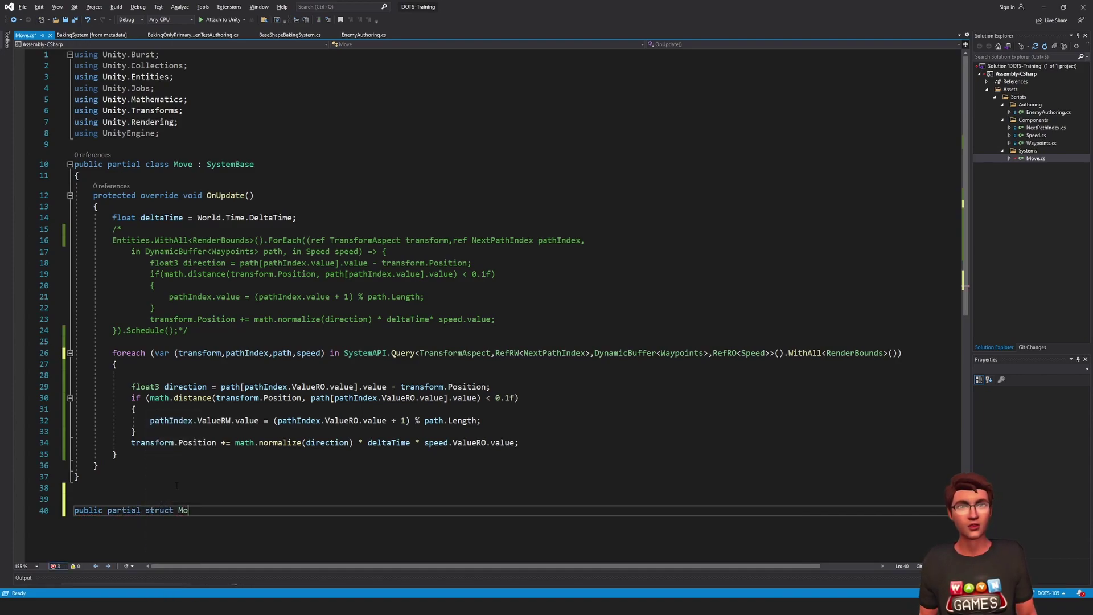
type("veIstsyem")
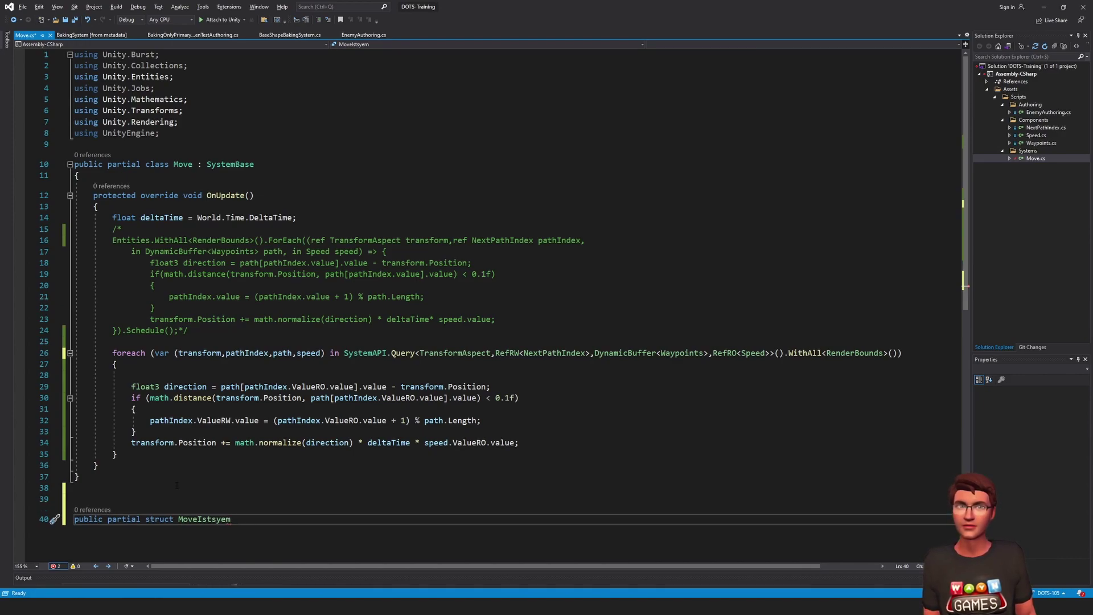
type(" : I")
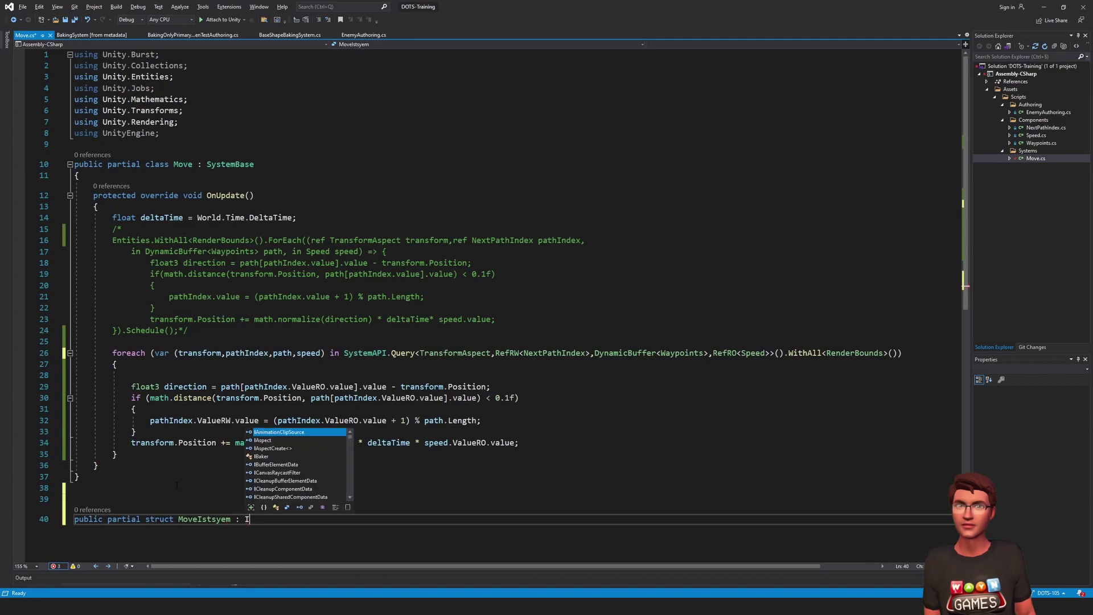
type("System")
scroll(512, 341, "down", 6)
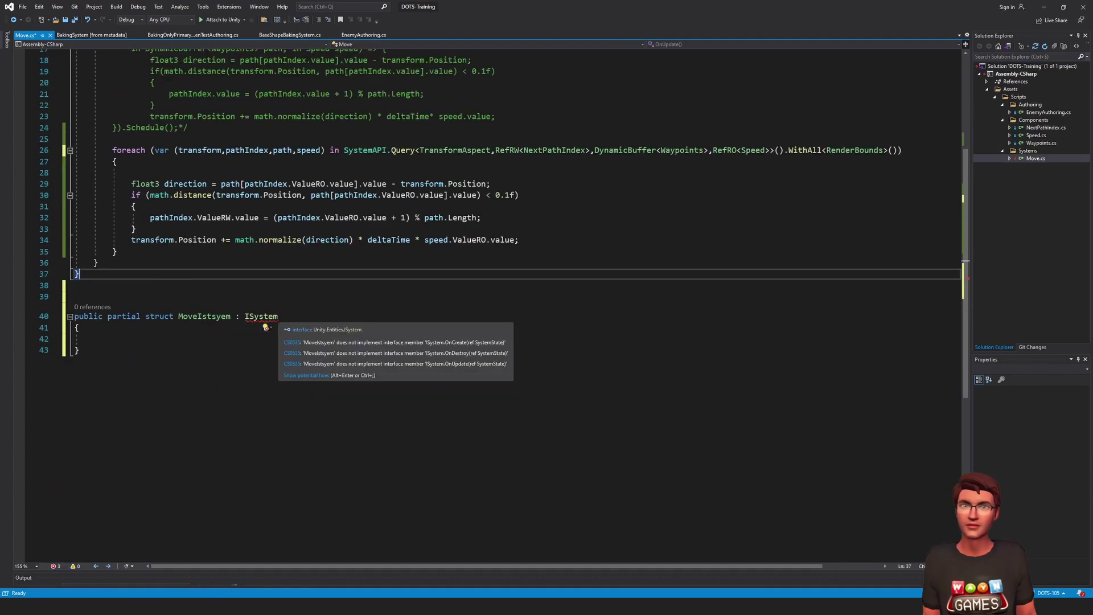
Implement the ISystem interface via Quick Actions, generating OnCreate, OnDestroy and OnUpdate stubs.
right_click(258, 316)
left_click(291, 325)
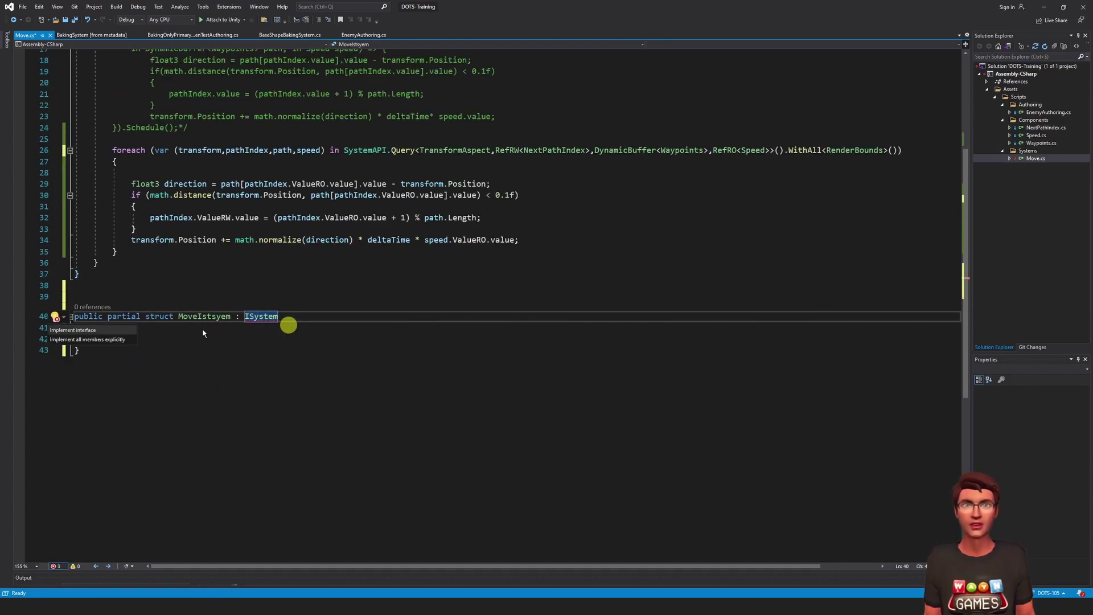
left_click(105, 331)
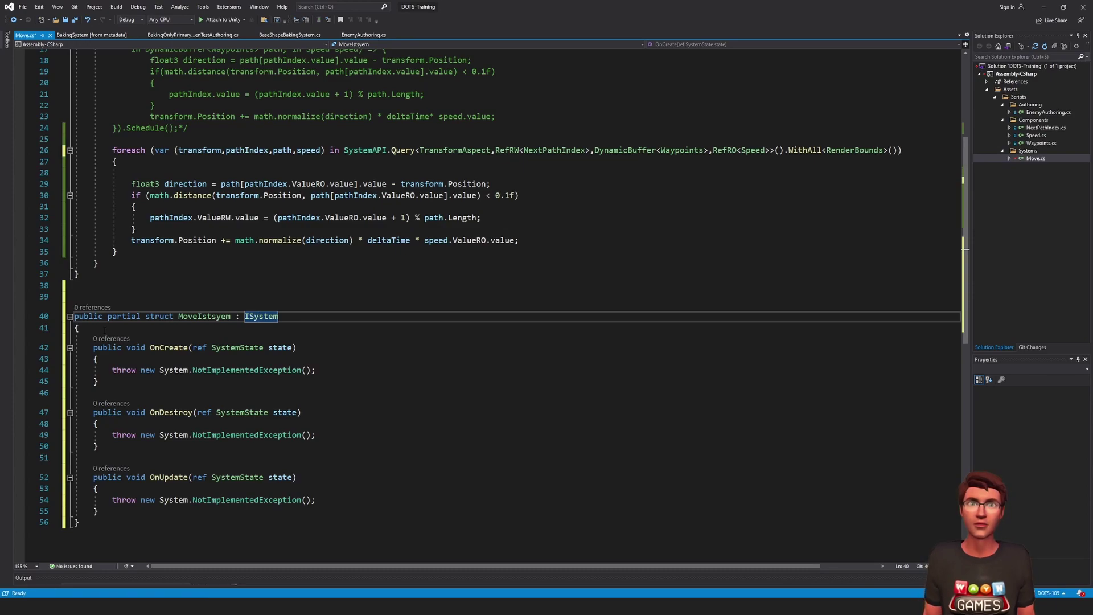
Remove the placeholder throw lines from OnCreate, OnDestroy and OnUpdate.
triple_click(334, 376)
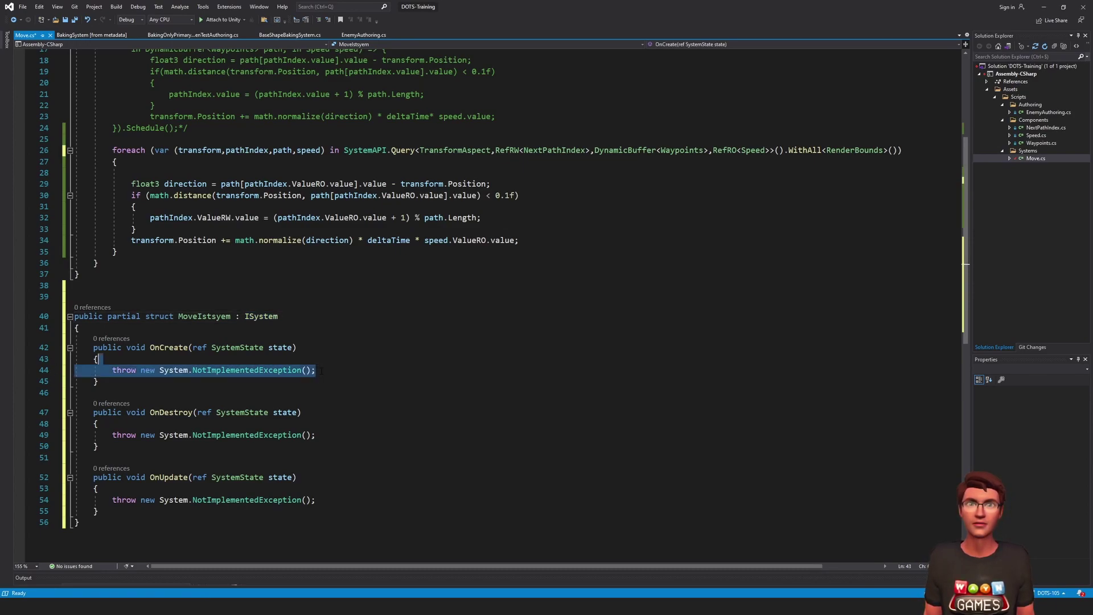
key("Delete")
triple_click(334, 430)
key("Delete")
left_click(334, 484)
triple_click(334, 483)
key("Delete")
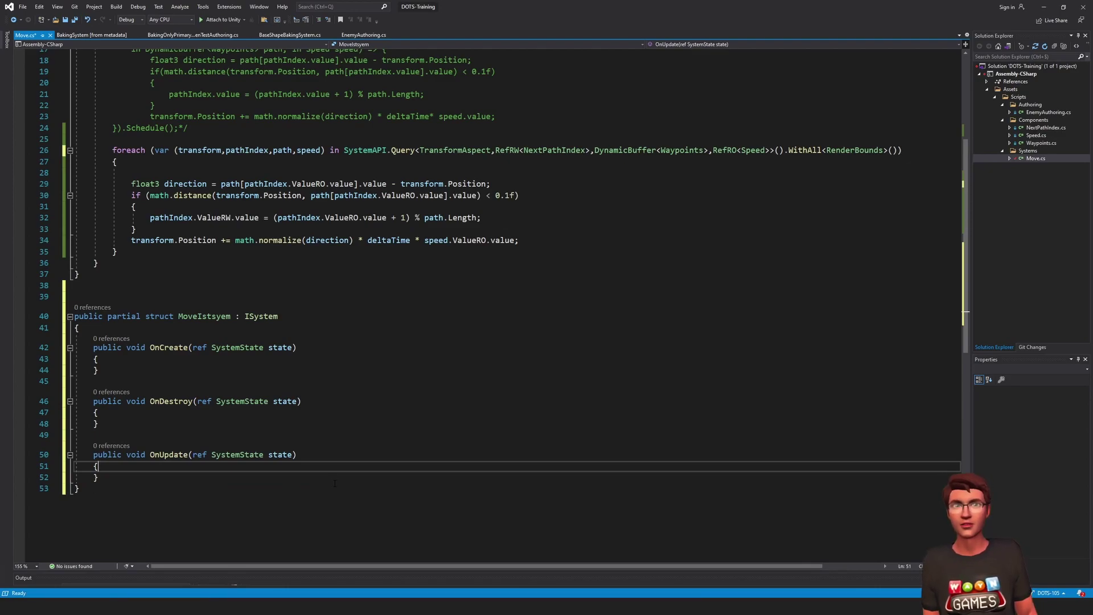
Move the foreach loop into OnUpdate, save, and replace deltaTime with SystemAPI.Time.DeltaTime.
left_click_drag(102, 263, 21, 147)
key("ctrl+x")
left_click(134, 366)
key("ctrl+v")
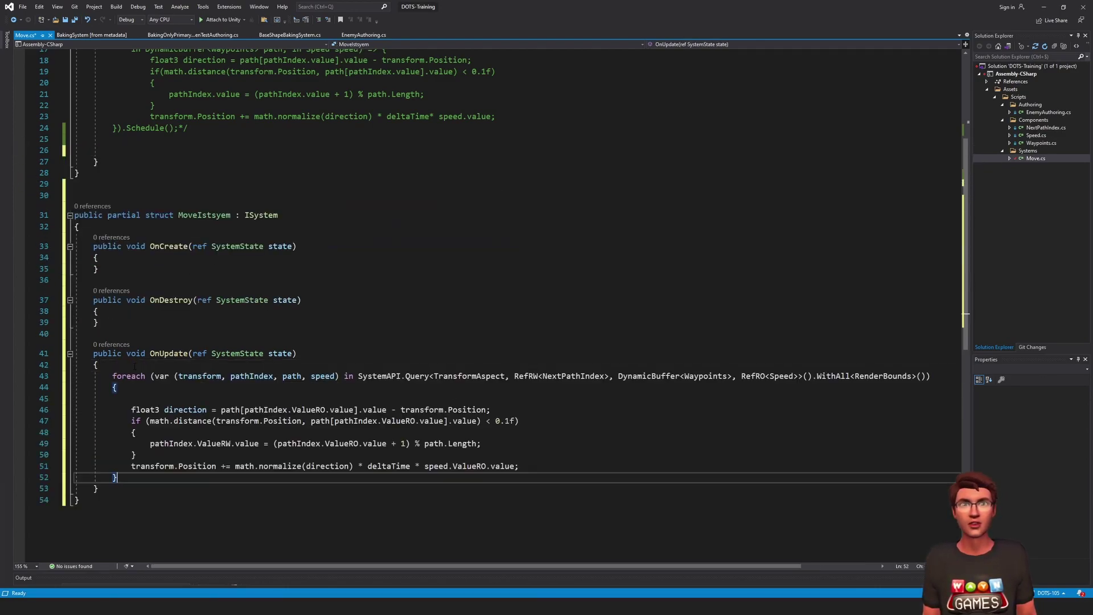
key("ctrl+s")
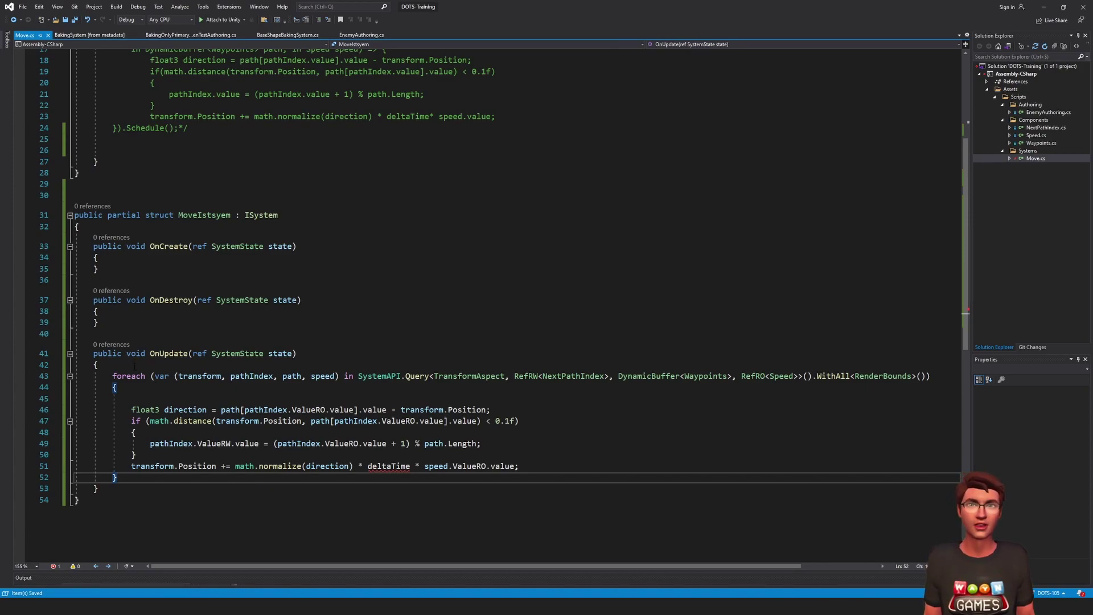
double_click(388, 465)
type("Sys")
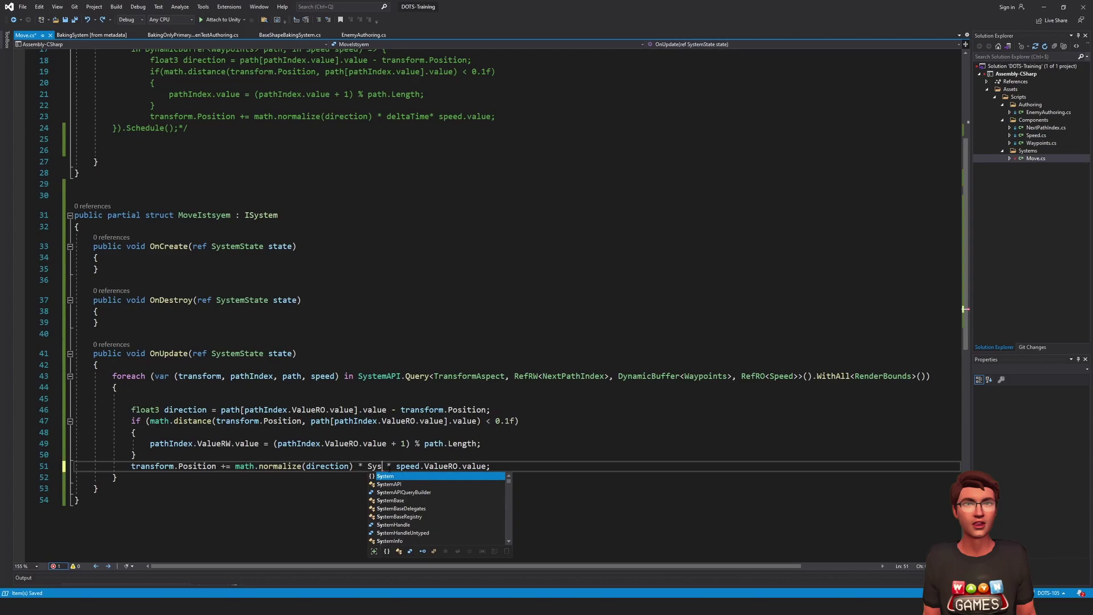
type("temAPI.")
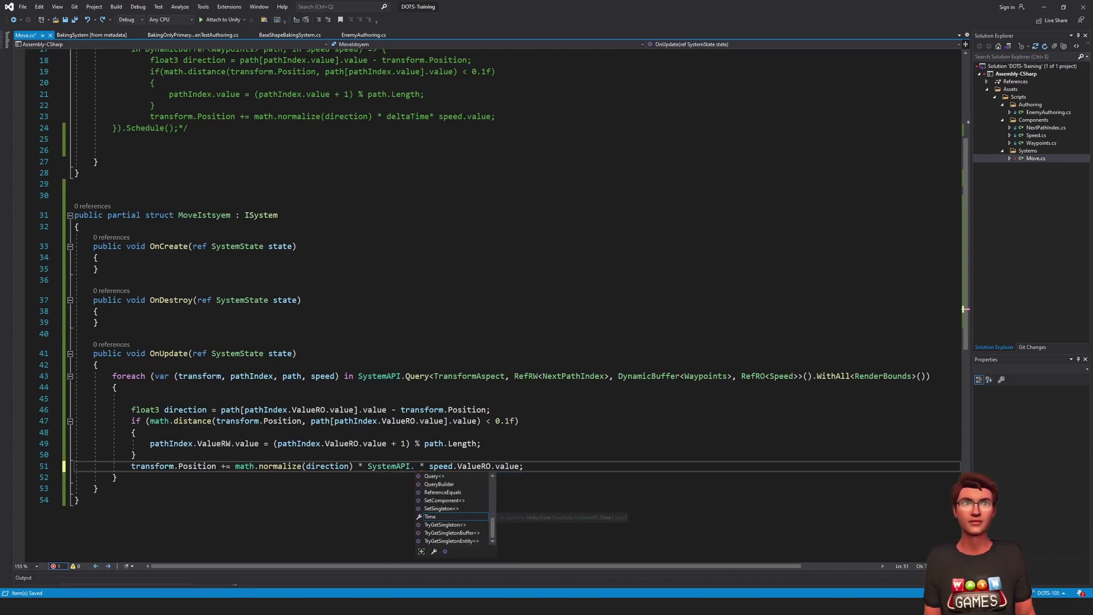
type("T")
key("Tab")
type(".DeltaTime")
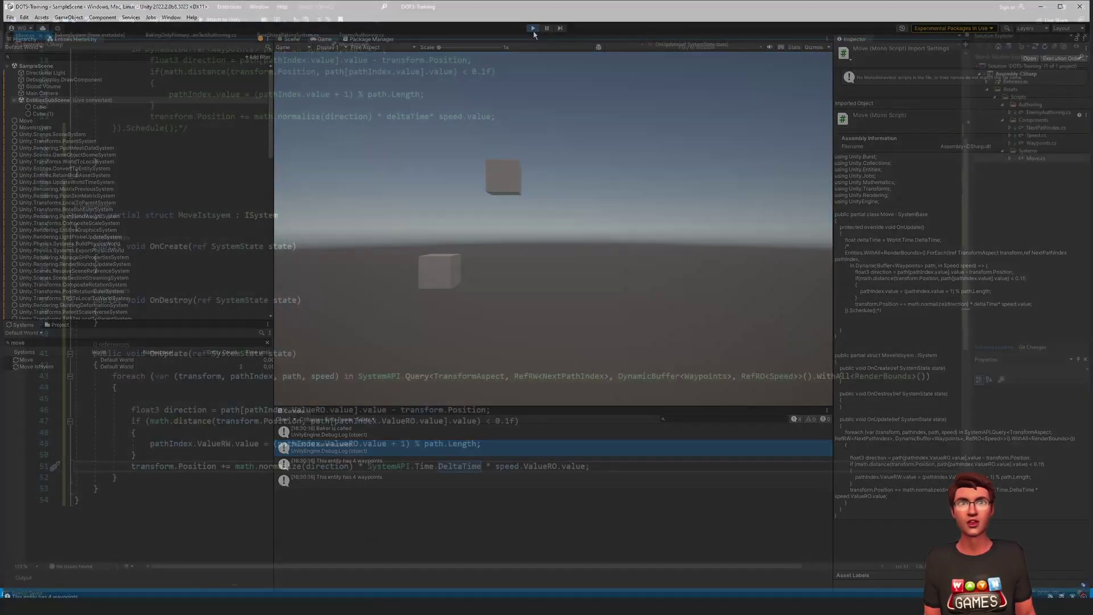
scroll(413, 484, "up", 3)
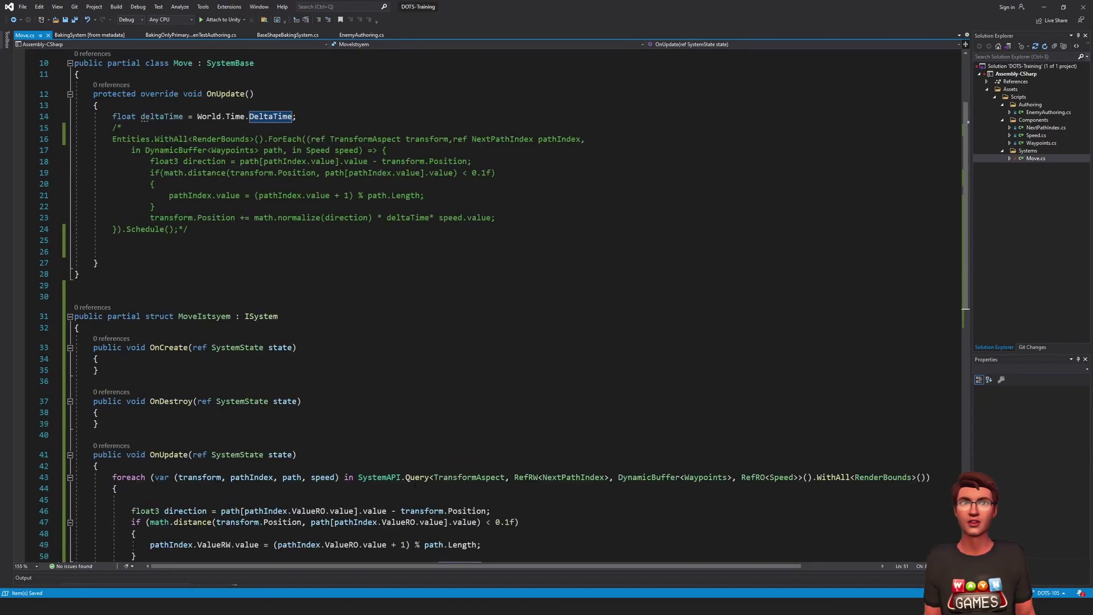
Remove the /* */ markers around Entities.ForEach, save Move.cs, and play the scene in Unity.
left_click(191, 230)
key("BackSpace")
key("BackSpace")
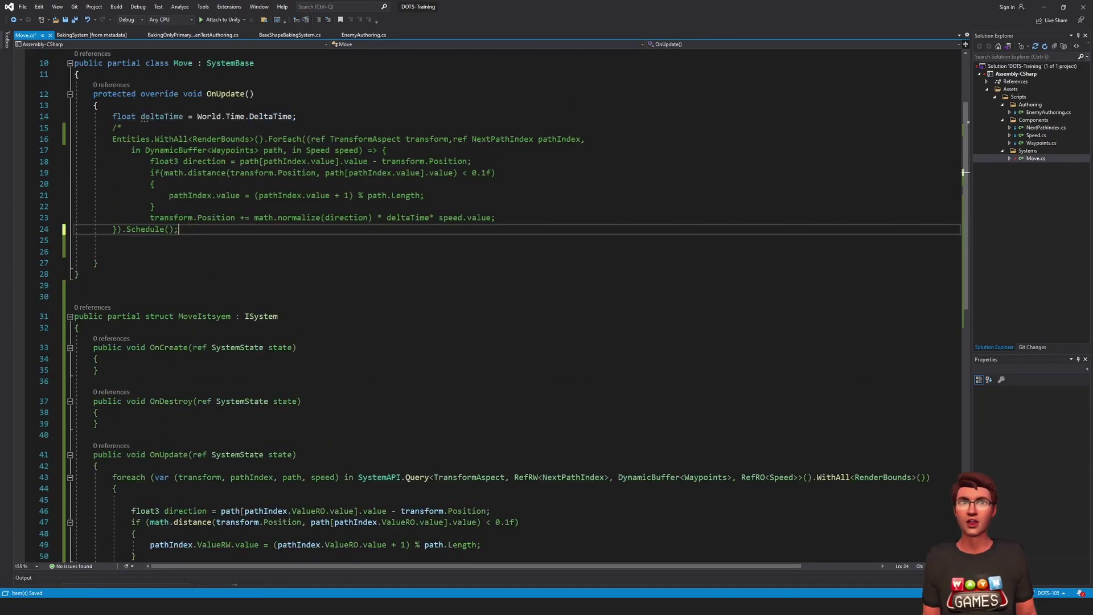
left_click(122, 128)
key("BackSpace")
key("BackSpace")
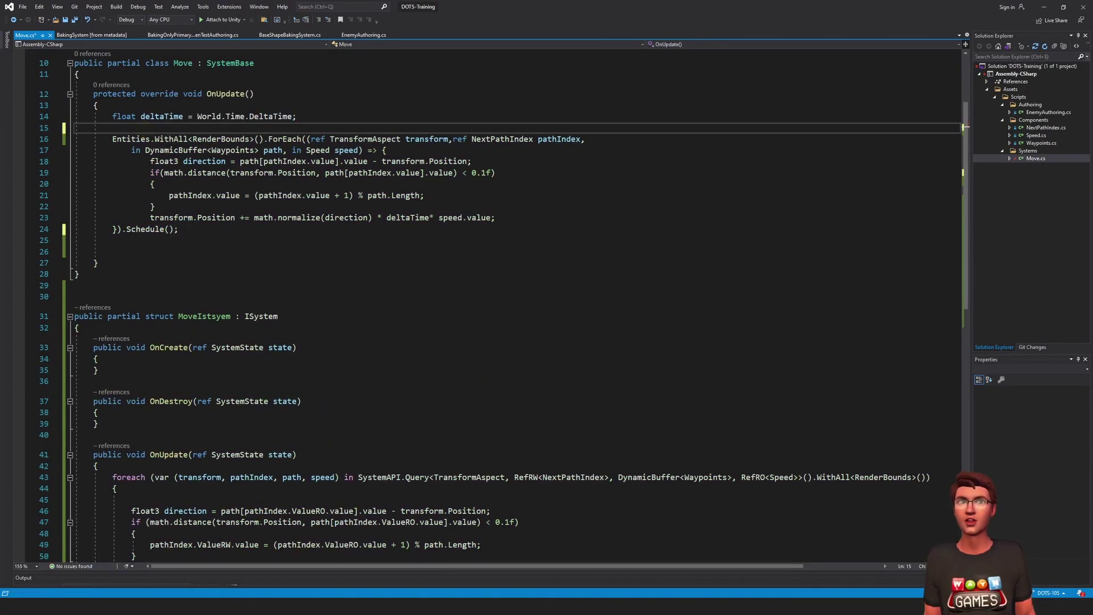
key("ctrl+s")
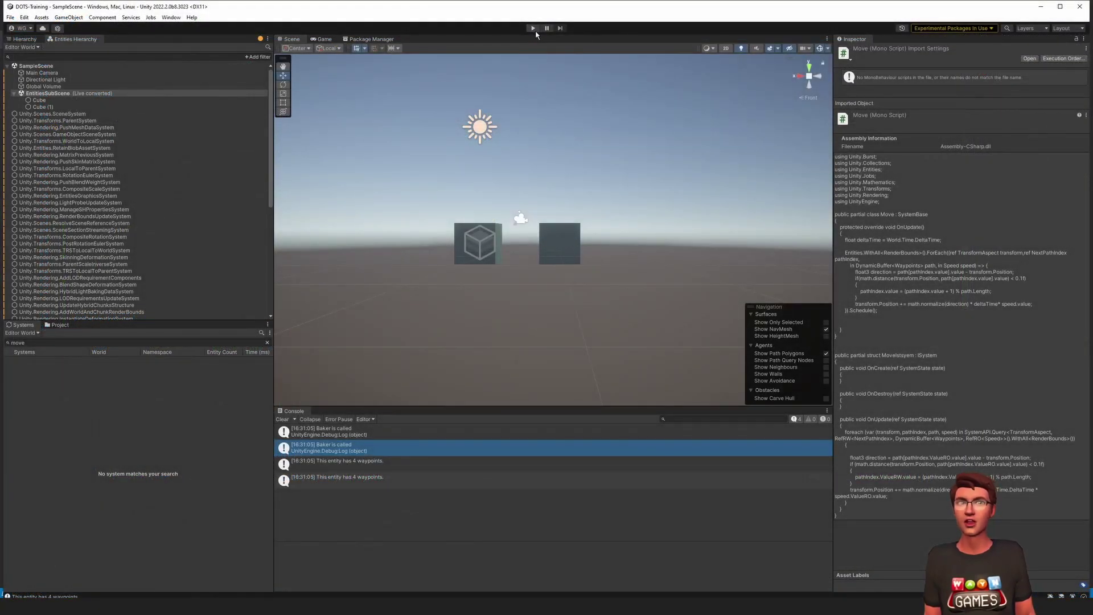
left_click(533, 29)
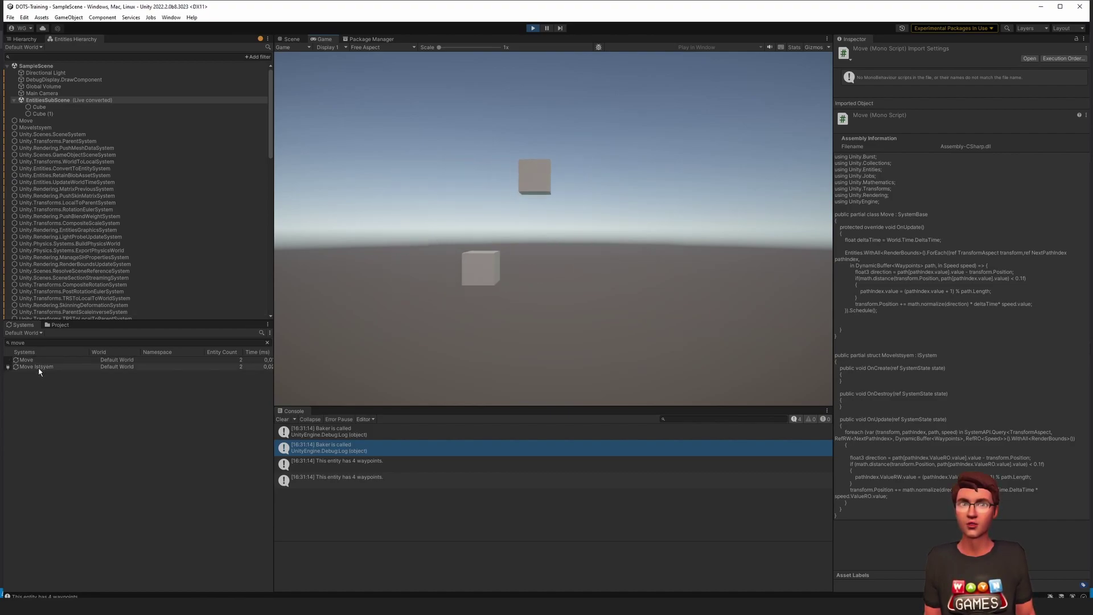
Uncheck Move, then Move Isystem, in the Systems window, then re-check both.
left_click(8, 360)
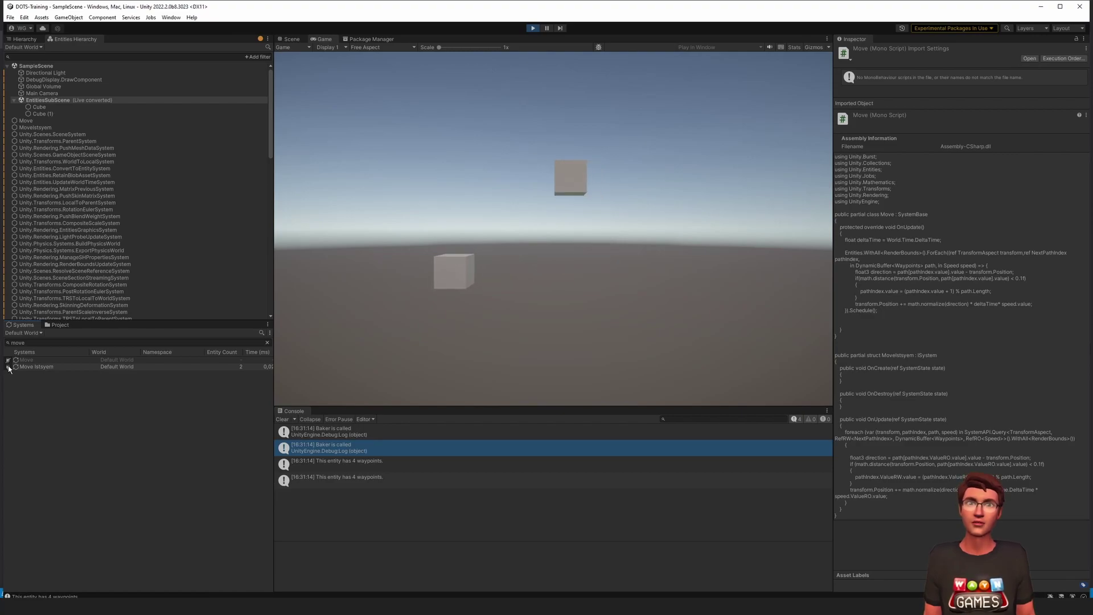
left_click(9, 368)
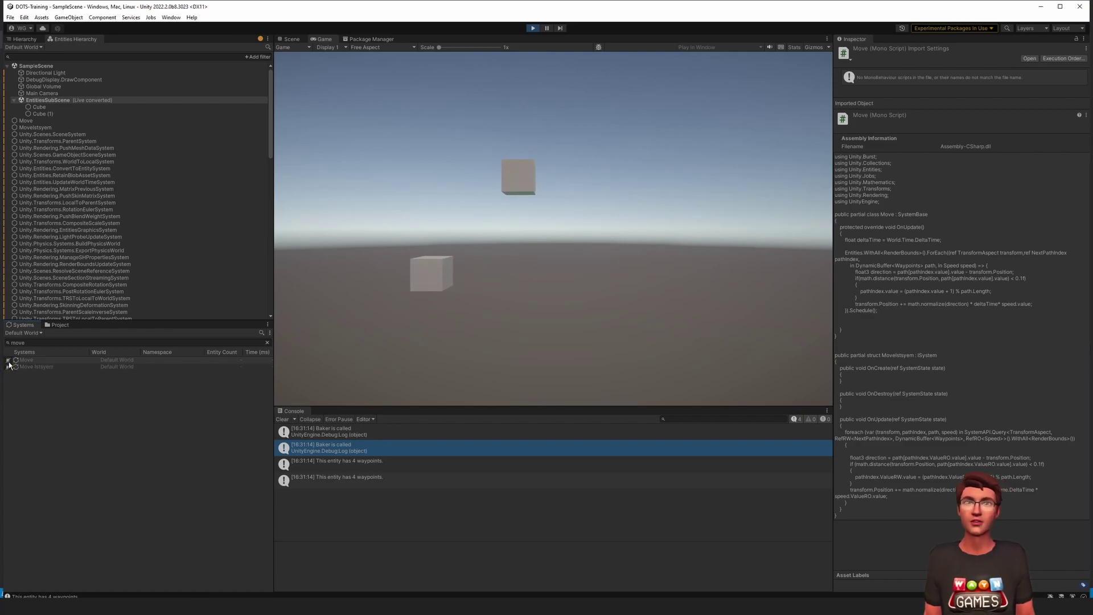
left_click(9, 361)
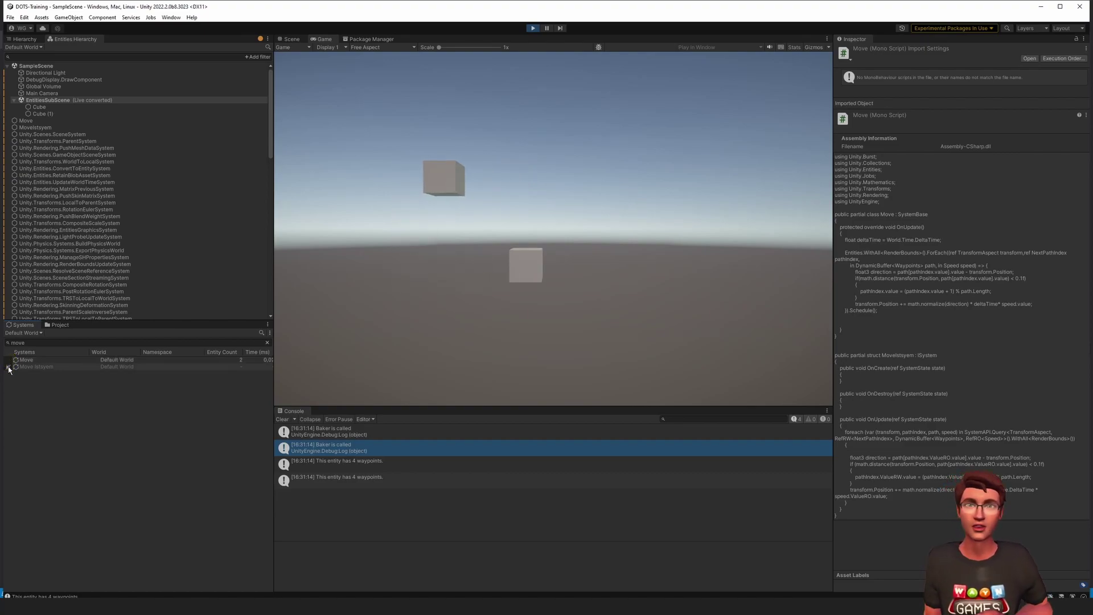
left_click(9, 366)
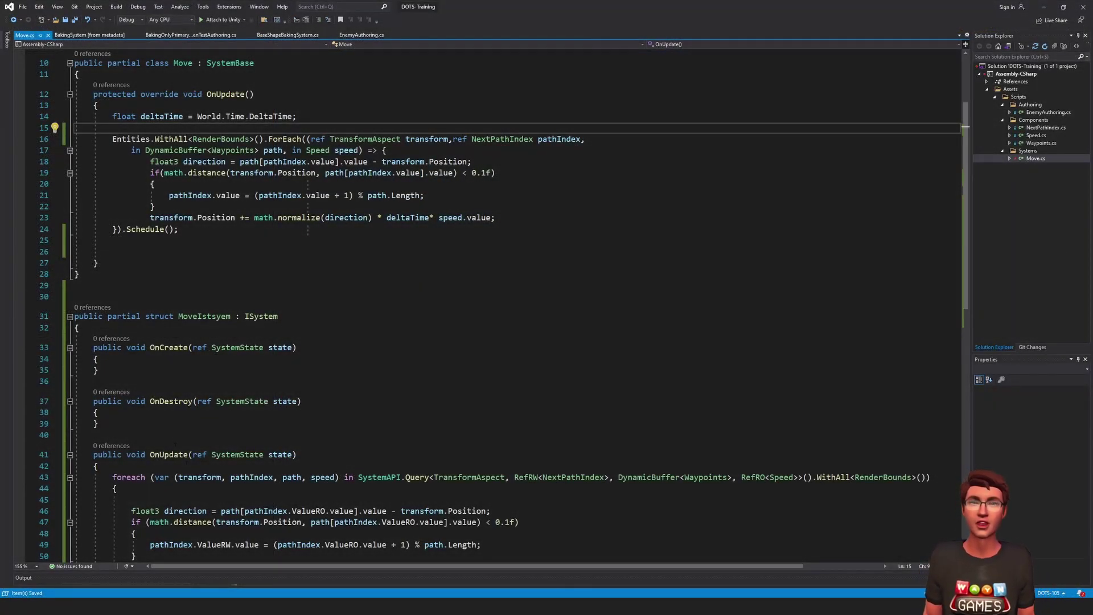
Add a [BurstCompile] attribute on a new line above OnUpdate.
left_click(177, 438)
key("Return")
type("[")
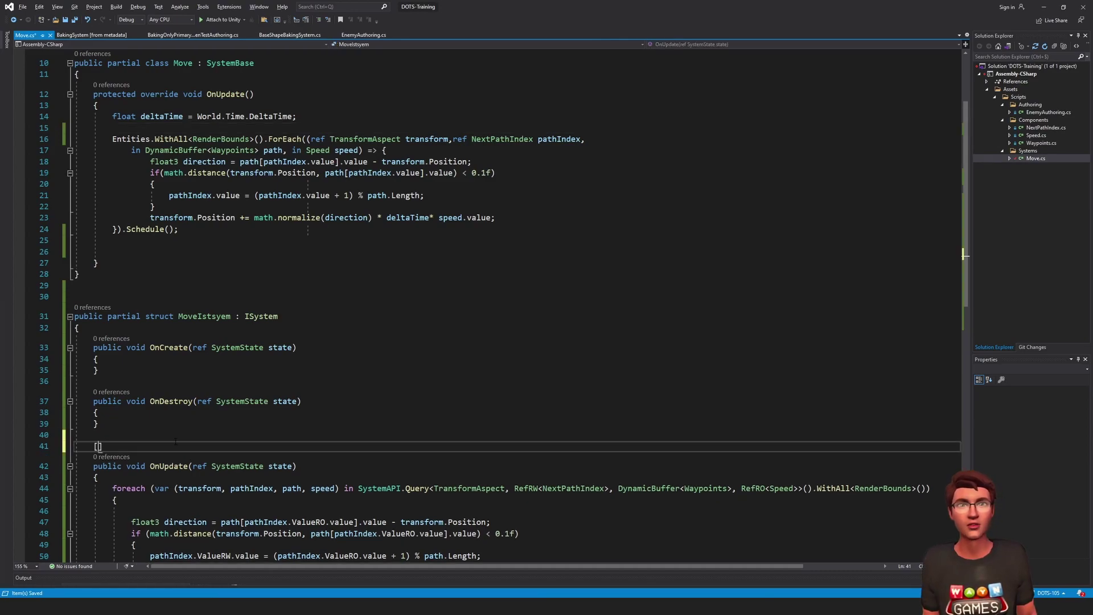
type("Burst")
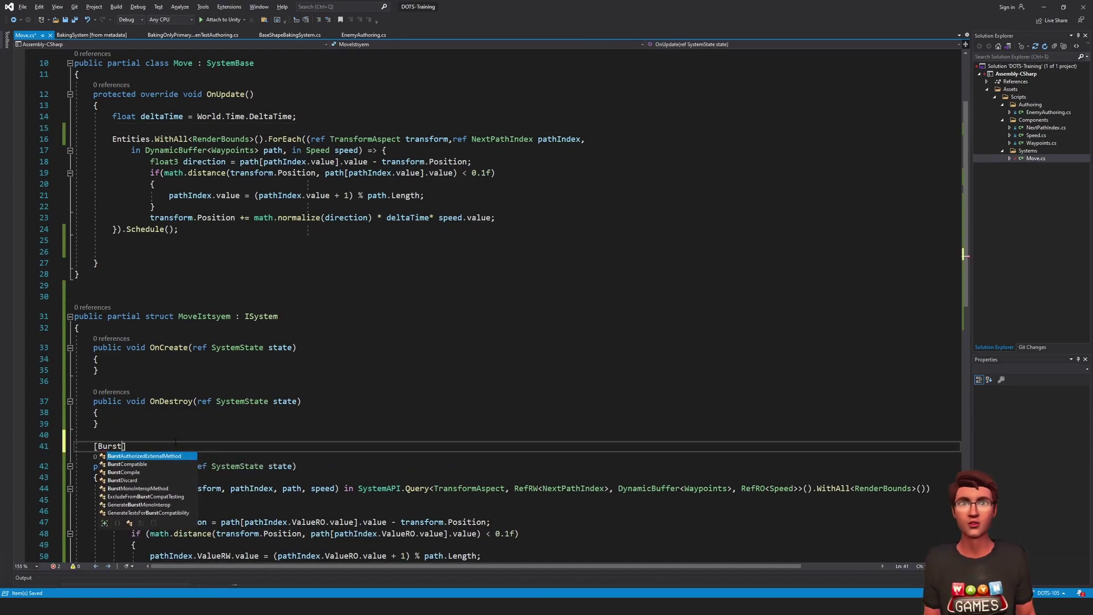
type("C")
key("Tab")
left_click(174, 445)
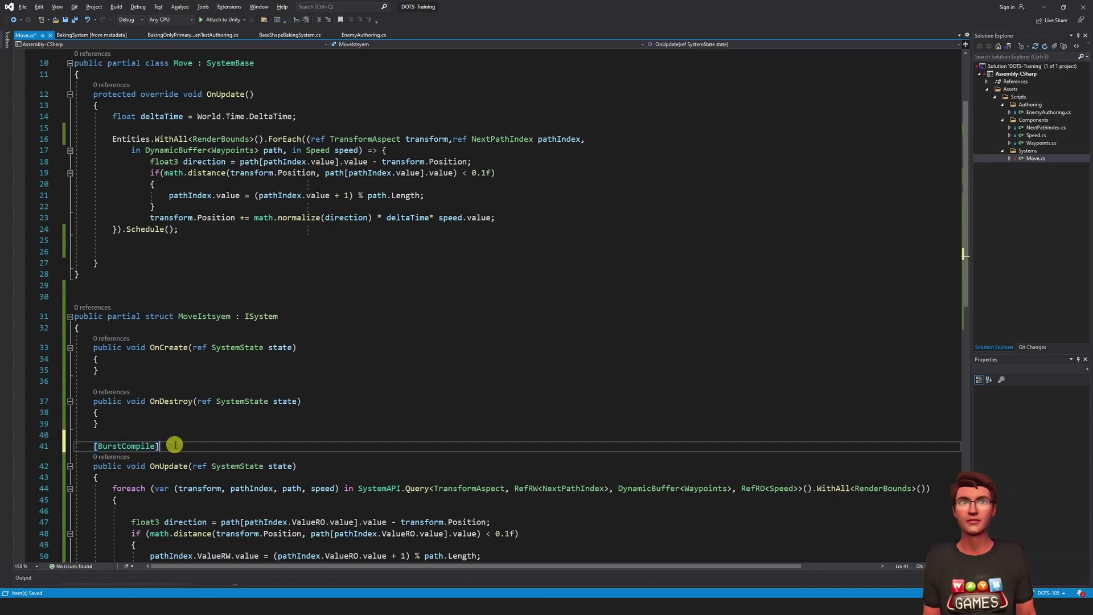
Copy the [BurstCompile] line and paste it above the MoveIstsyem struct declaration.
left_click_drag(174, 445, 175, 439)
key("ctrl+c")
left_click(116, 299)
key("ctrl+v")
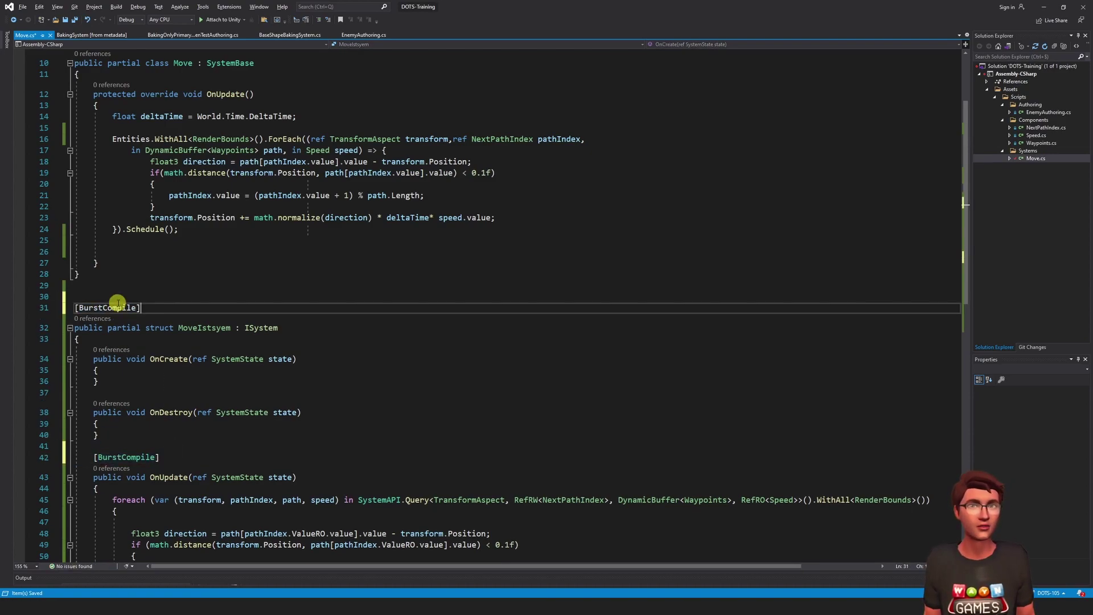
scroll(512, 299, "down", 2)
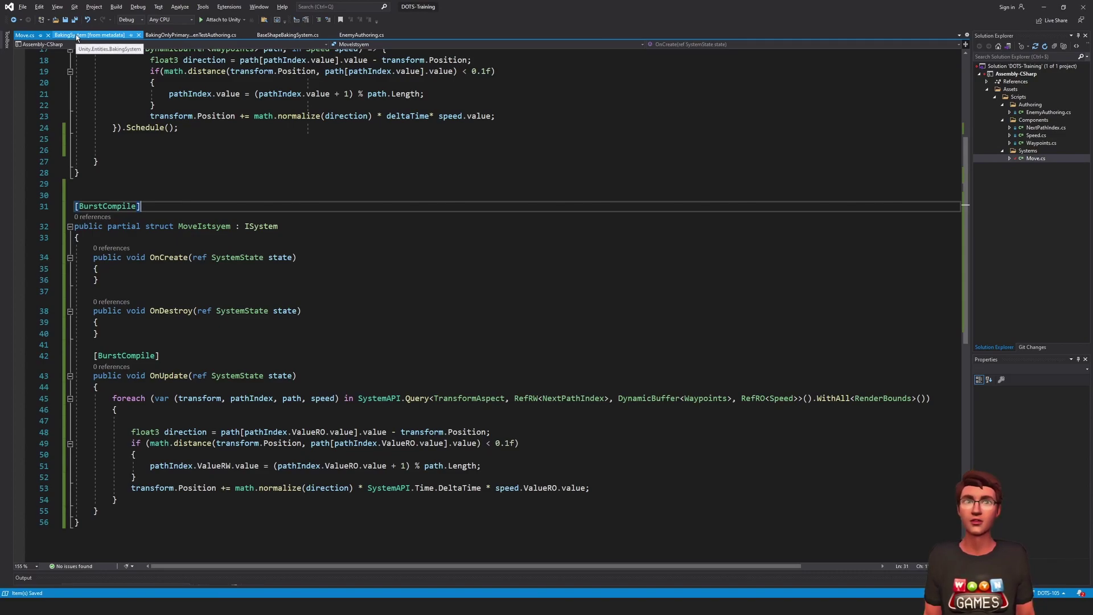
Close the BakingSystem metadata tab and show EnemyAuthoring.cs with its EnemyBaker and EnemyBakingSystem code.
left_click(131, 35)
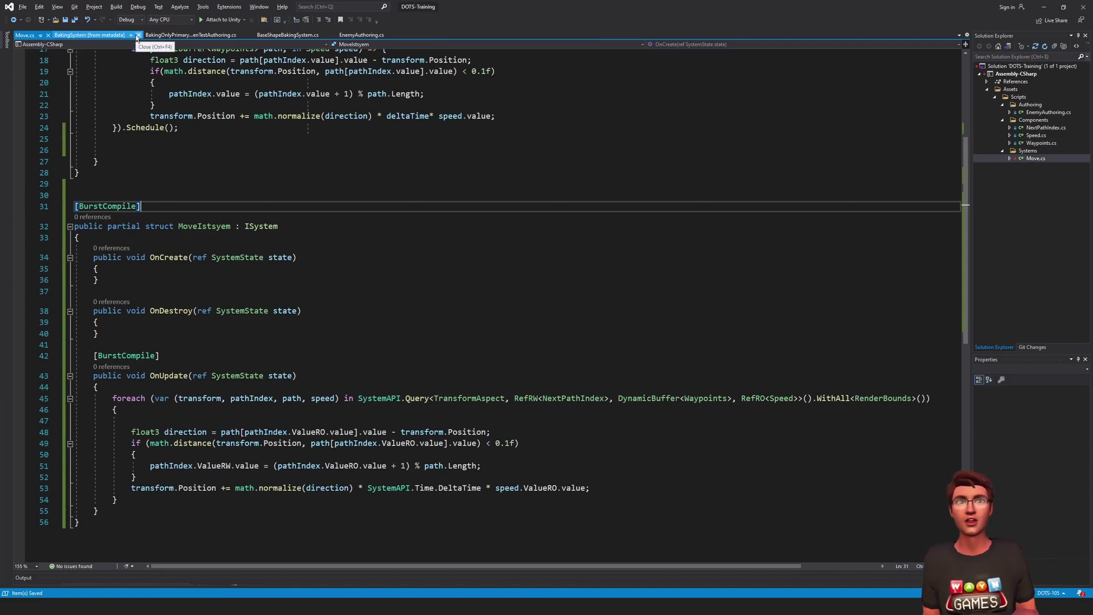
left_click(273, 36)
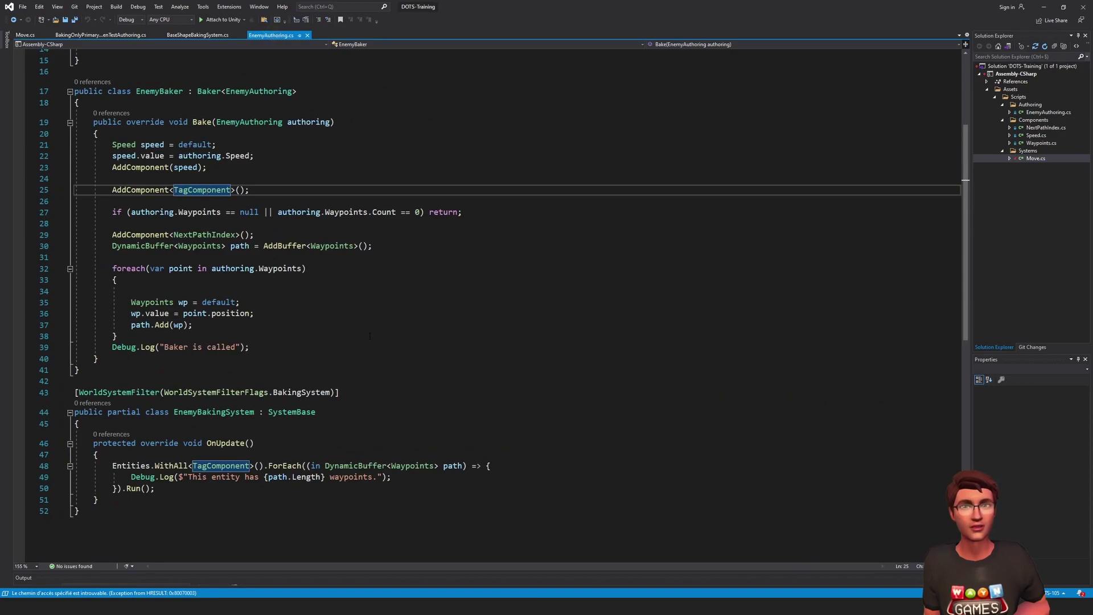